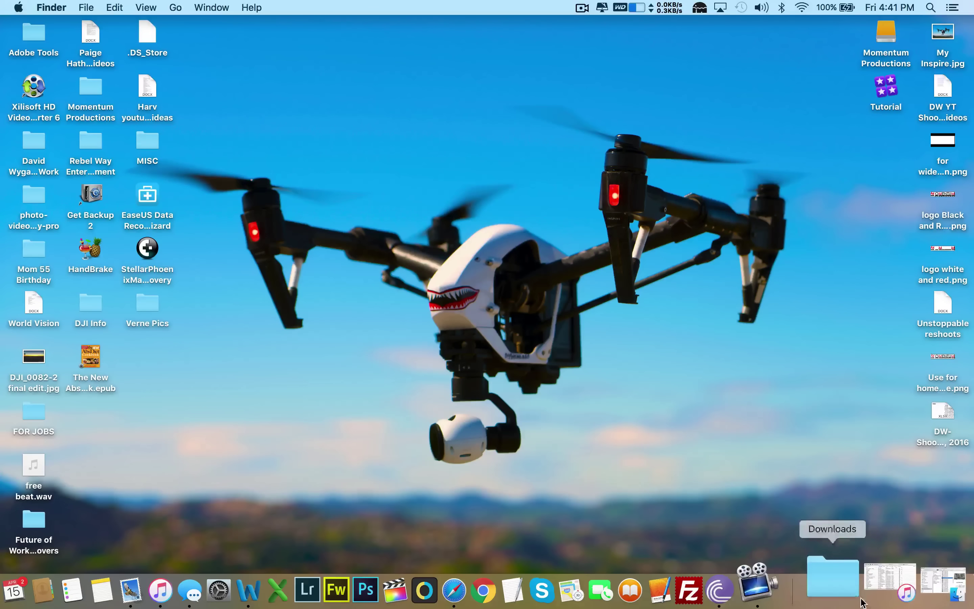
Preview DJI_0028.MP4 in QuickTime Player, then minimize it and launch Final Cut Pro
{"action": "left_click", "coordinate": [926, 584]}
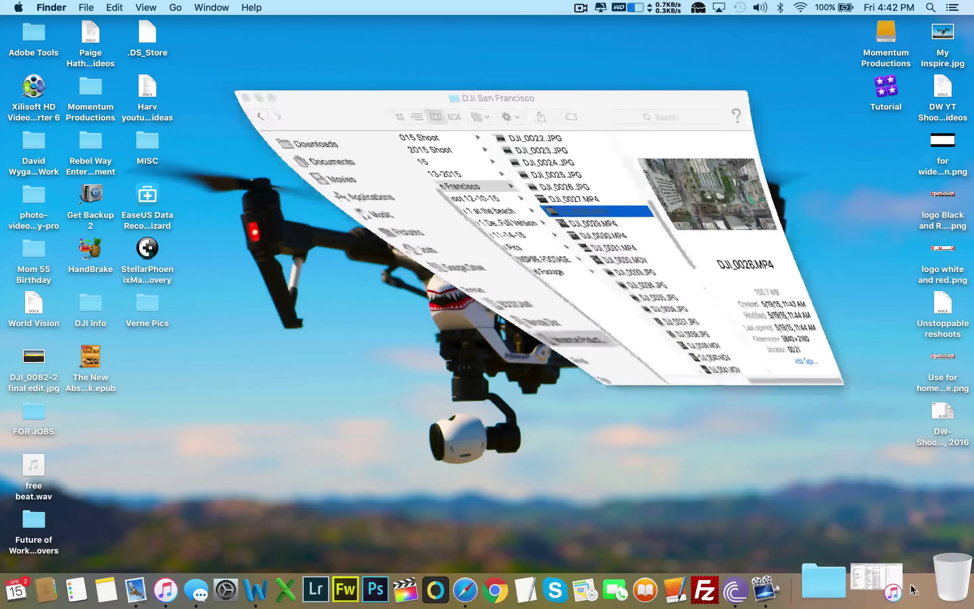
{"action": "double_click", "coordinate": [537, 173]}
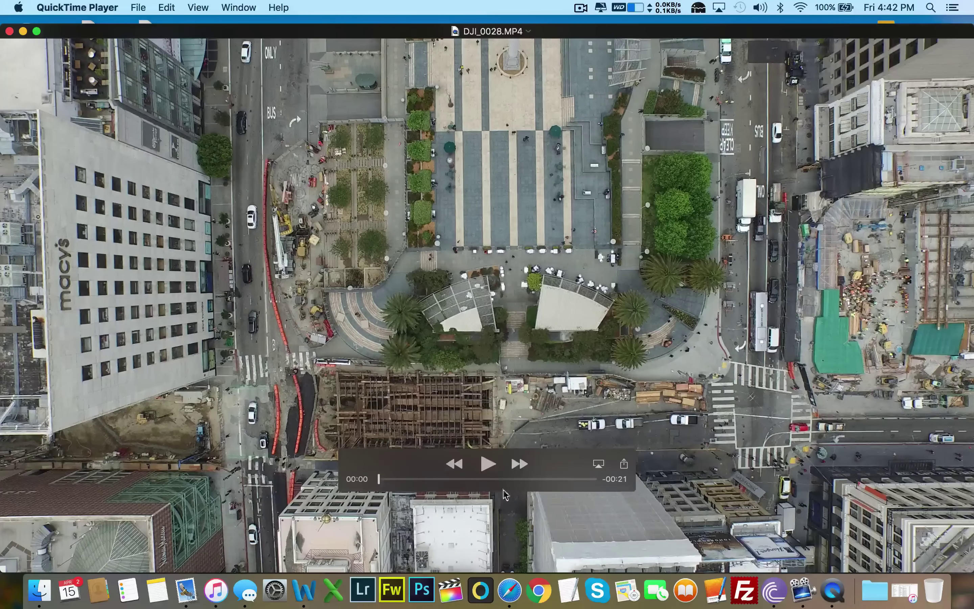
{"action": "left_click", "coordinate": [488, 464]}
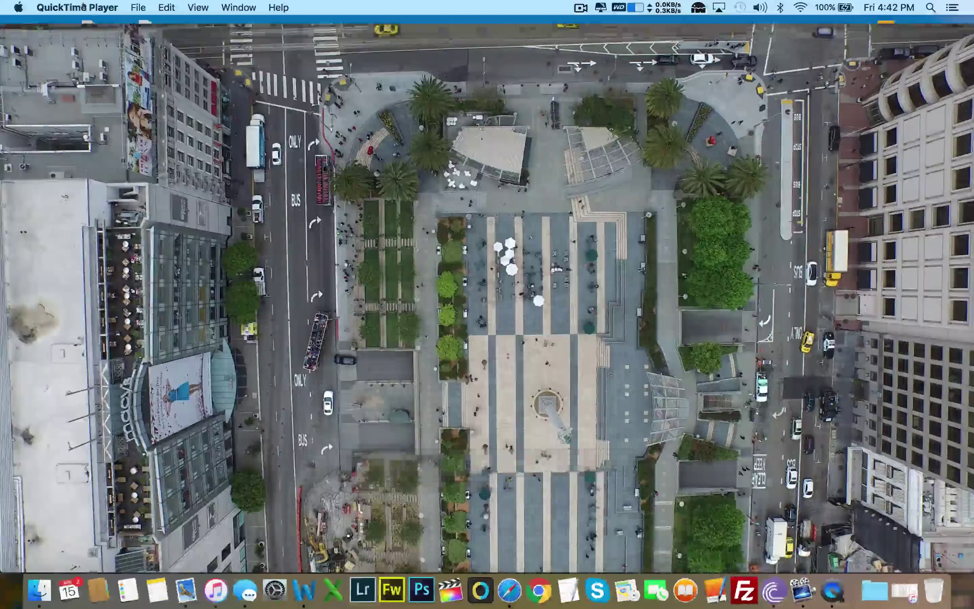
{"action": "left_click", "coordinate": [23, 31]}
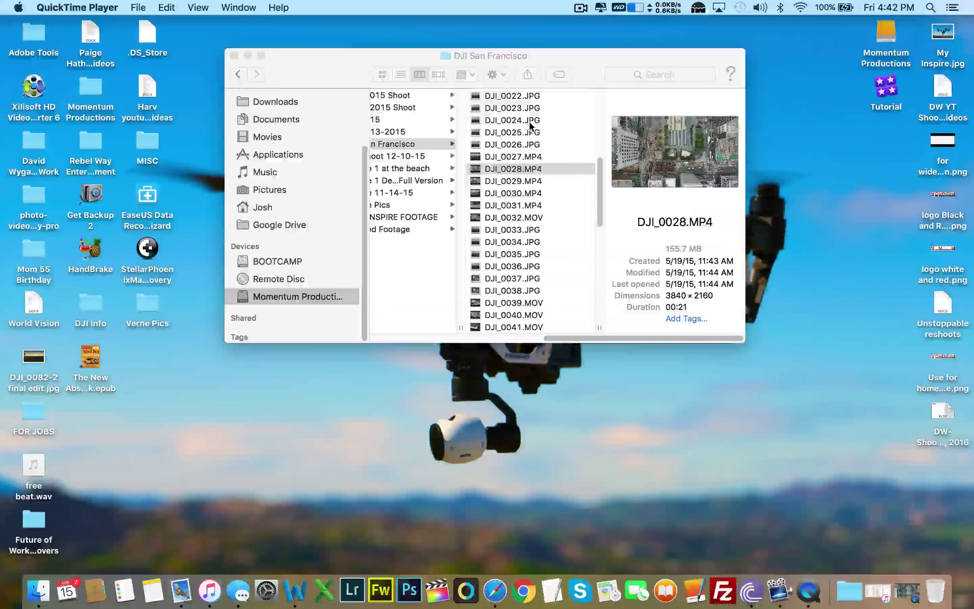
{"action": "double_click", "coordinate": [889, 90]}
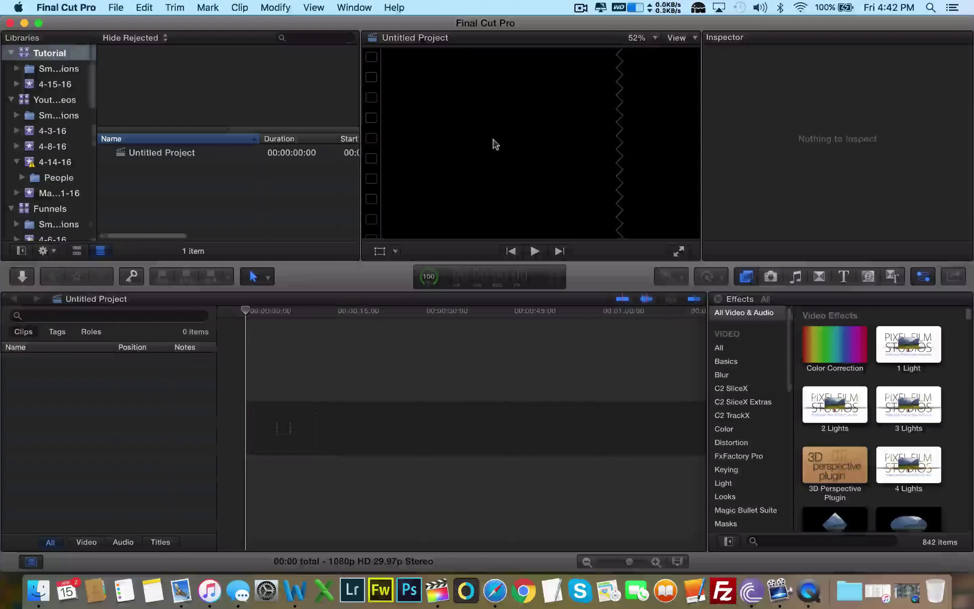
Rename the Untitled Project to 'Color Correction Tutorial' and reselect it
{"action": "left_click", "coordinate": [168, 156]}
{"action": "left_click", "coordinate": [232, 73]}
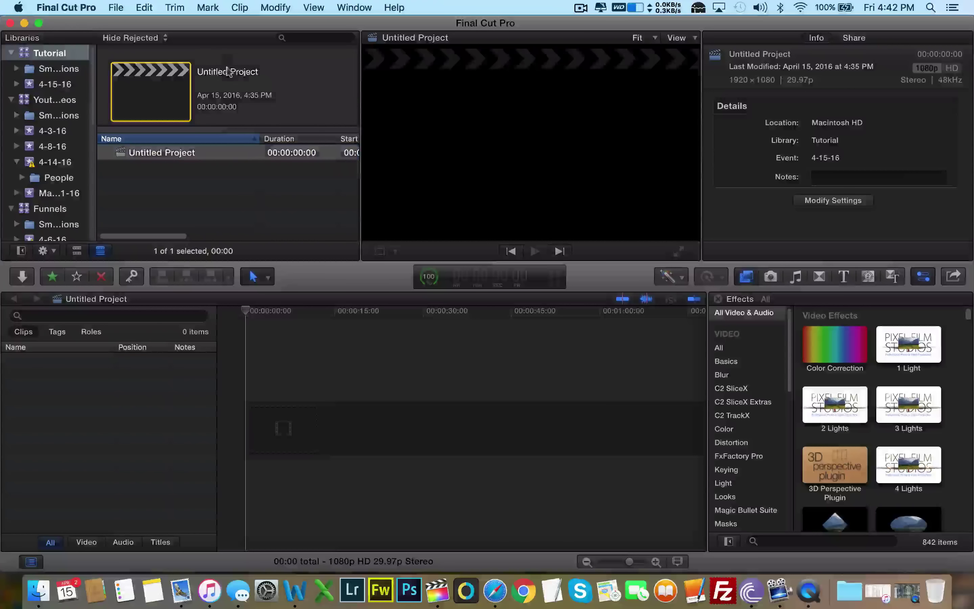
{"action": "type", "text": "Co"}
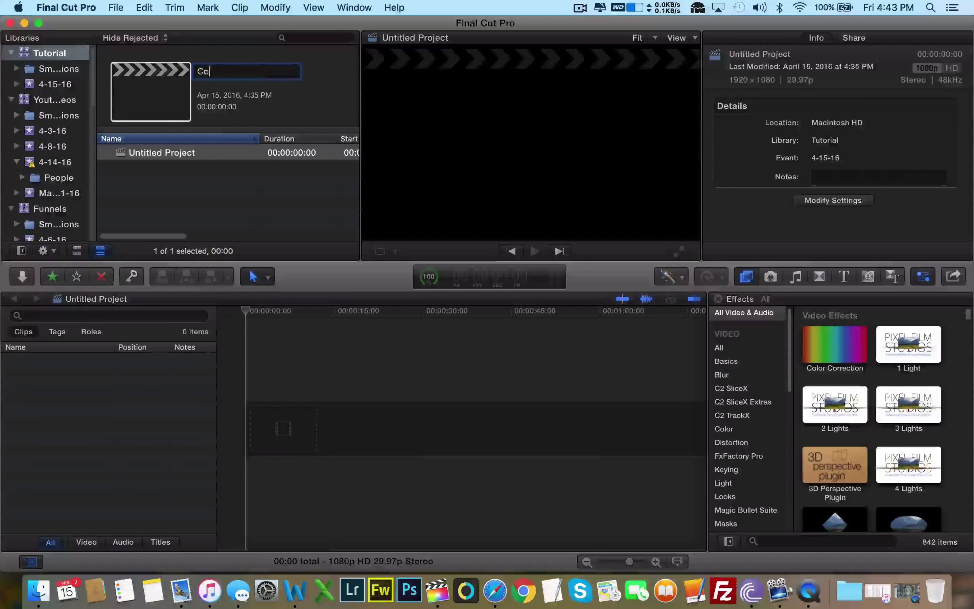
{"action": "type", "text": "lor Corre"}
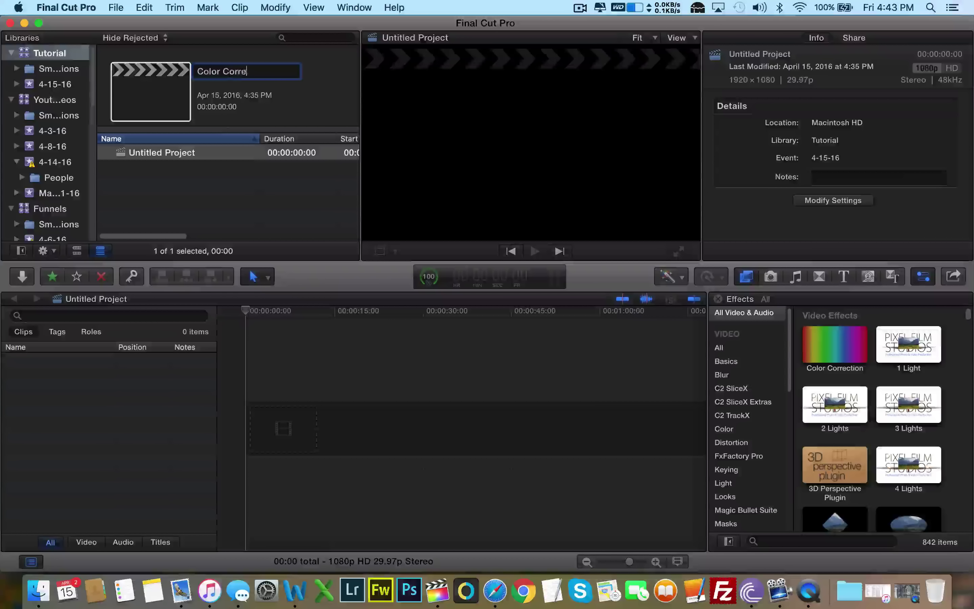
{"action": "type", "text": "ction Tutorial"}
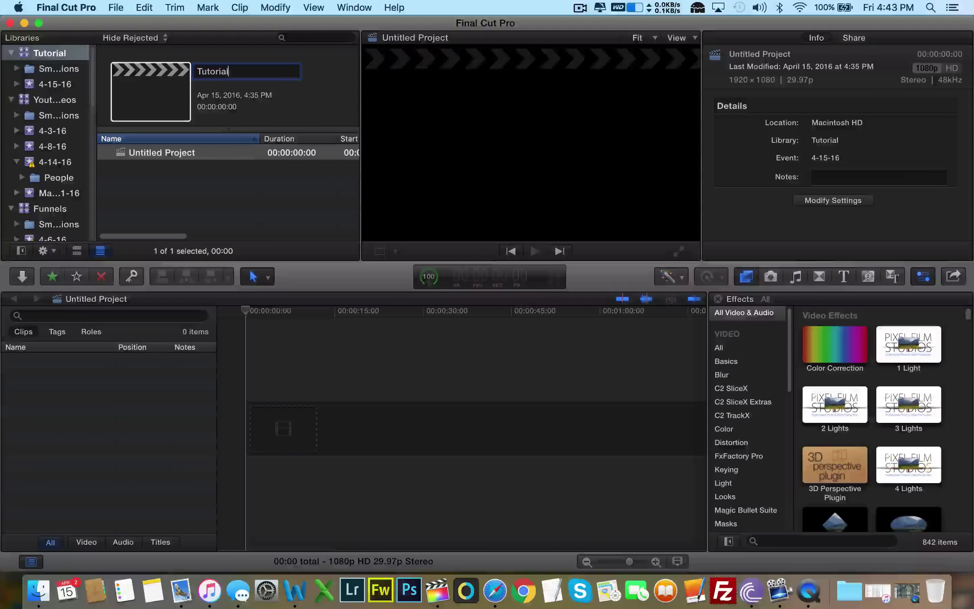
{"action": "key", "text": "Return"}
{"action": "left_click", "coordinate": [159, 192]}
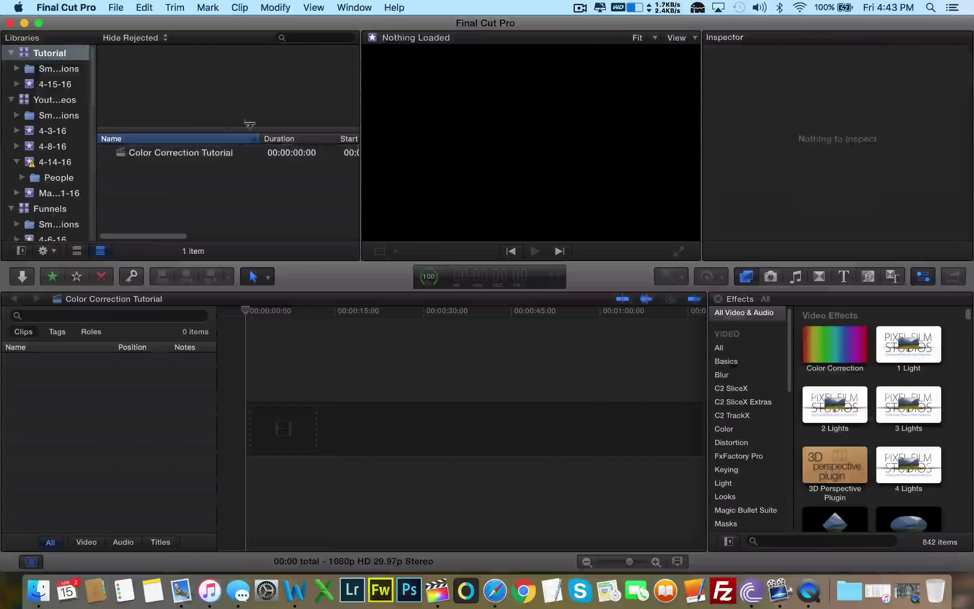
{"action": "left_click", "coordinate": [216, 151]}
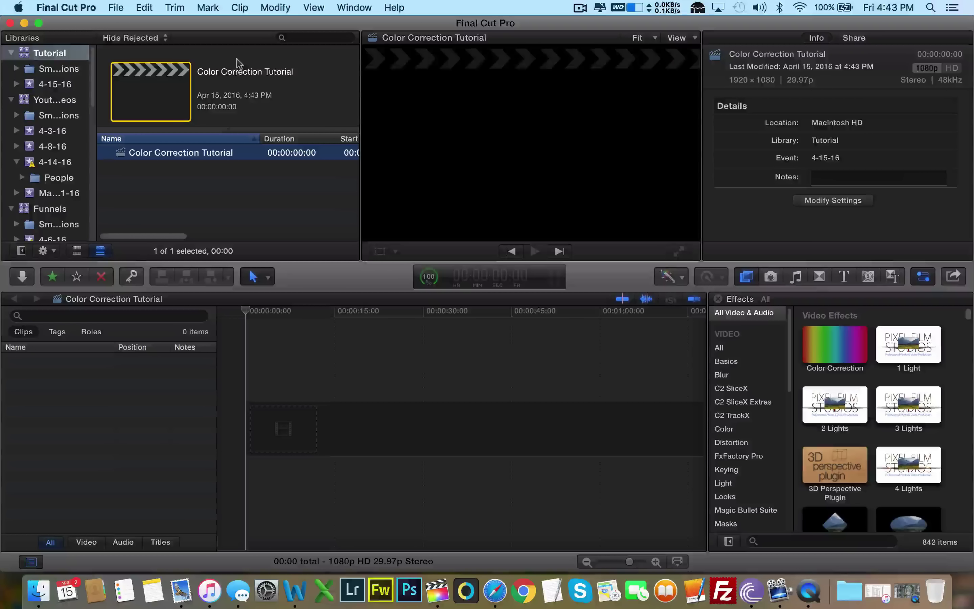
{"action": "mouse_move", "coordinate": [239, 23]}
{"action": "left_mouse_down"}
{"action": "mouse_move", "coordinate": [242, 83]}
{"action": "mouse_move", "coordinate": [248, 37]}
{"action": "mouse_move", "coordinate": [238, 23]}
{"action": "left_mouse_up"}
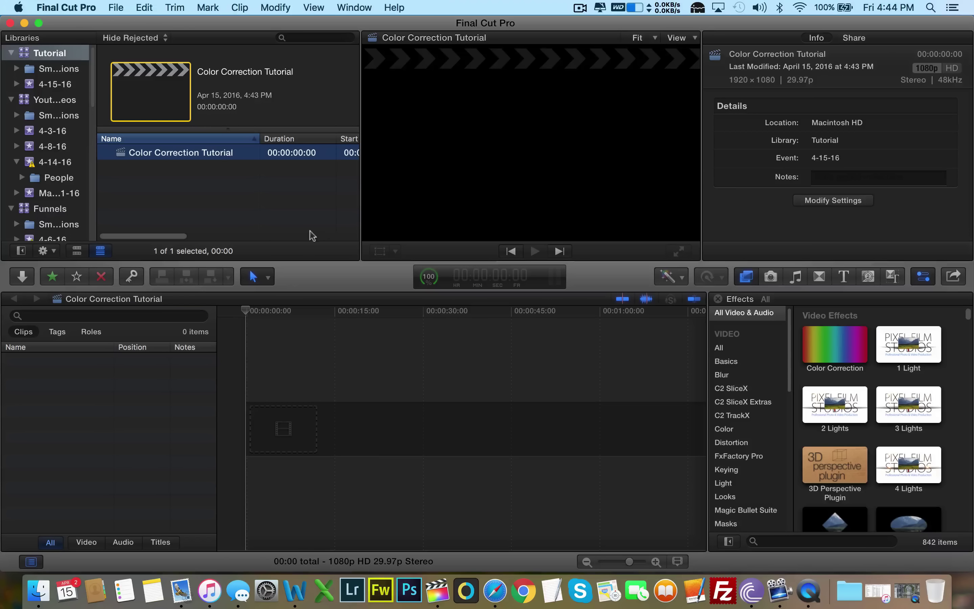
Put the QuickTime video away and set the DJI San Francisco Finder window beside Final Cut Pro
{"action": "left_click", "coordinate": [374, 477]}
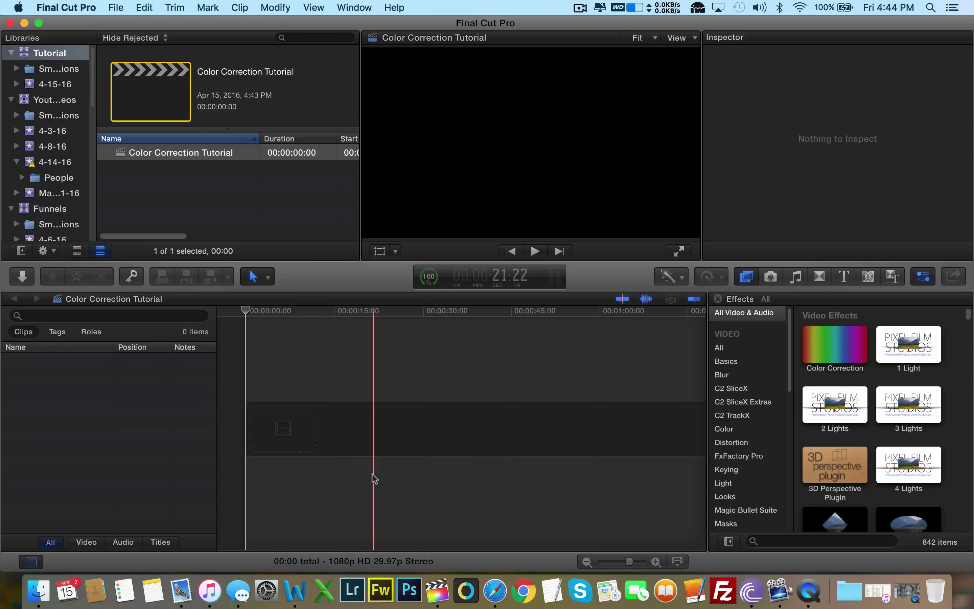
{"action": "left_click", "coordinate": [927, 576]}
{"action": "left_click", "coordinate": [805, 370]}
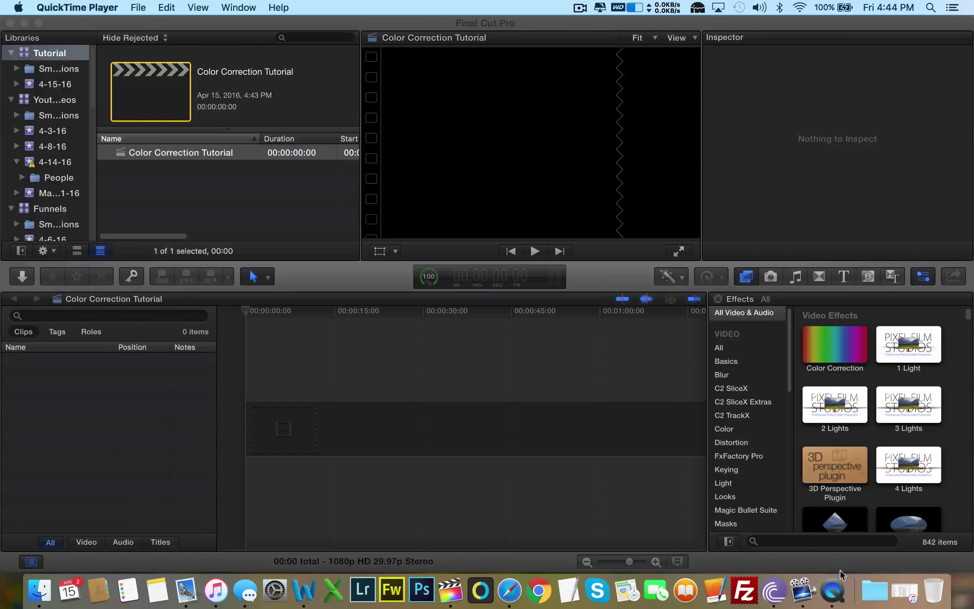
{"action": "left_click", "coordinate": [48, 580]}
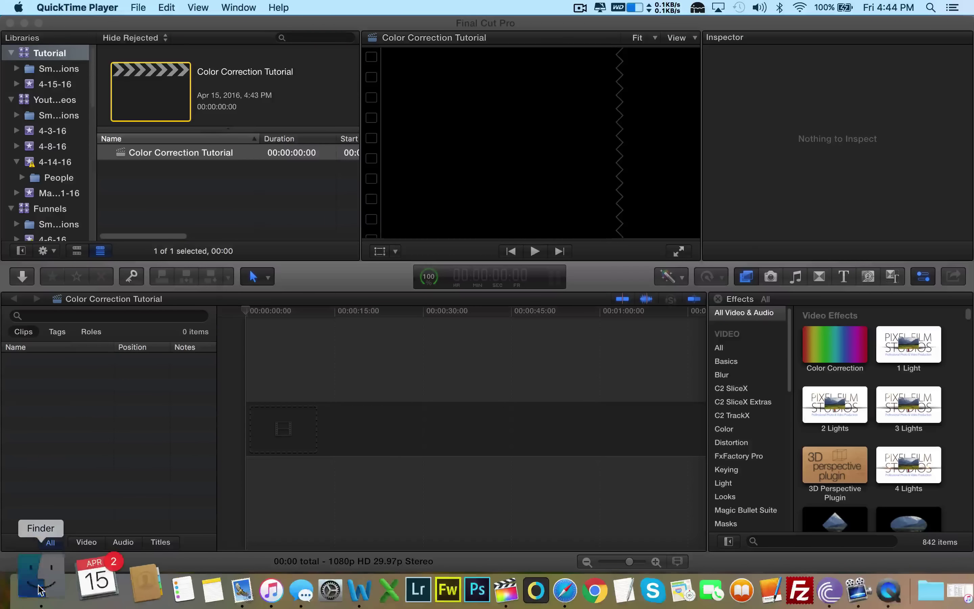
{"action": "left_click_drag", "start_coordinate": [356, 68], "coordinate": [633, 103]}
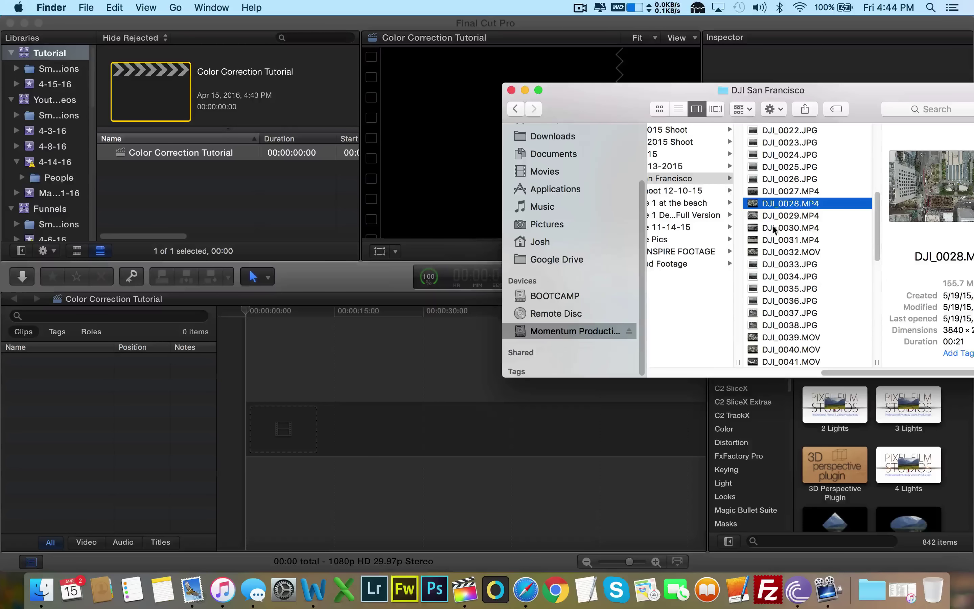
Import DJI_0028.MP4 from Finder into the 4-15-16 event
{"action": "left_click_drag", "start_coordinate": [775, 209], "coordinate": [121, 197]}
{"action": "left_click", "coordinate": [56, 89]}
{"action": "left_click", "coordinate": [56, 85]}
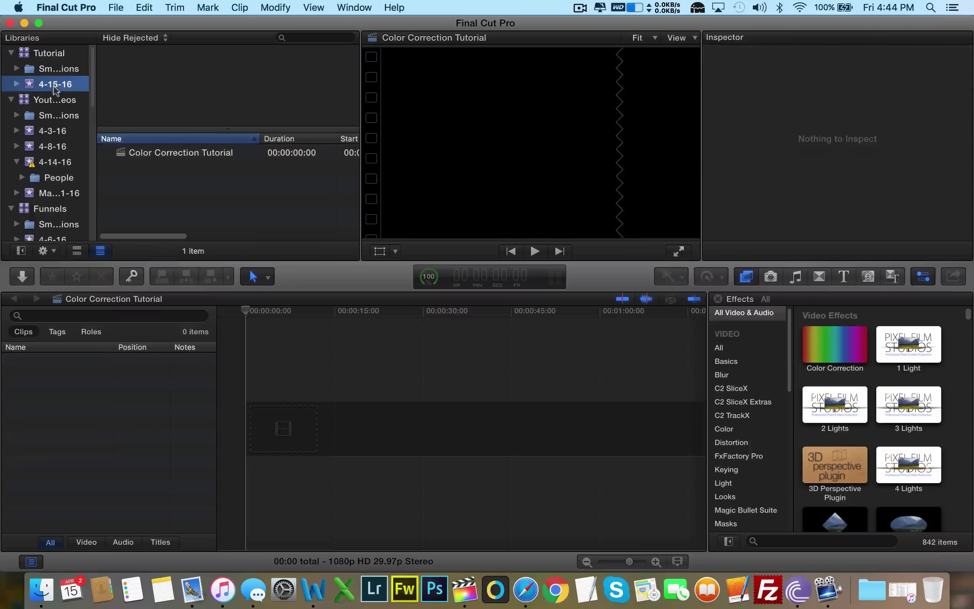
{"action": "left_click", "coordinate": [43, 590]}
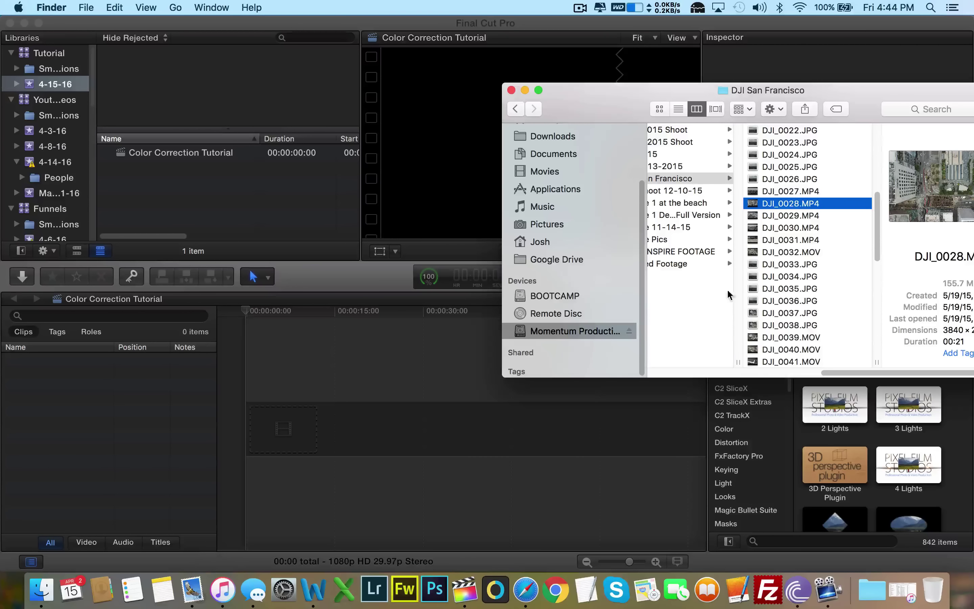
{"action": "left_click_drag", "start_coordinate": [811, 206], "coordinate": [224, 210]}
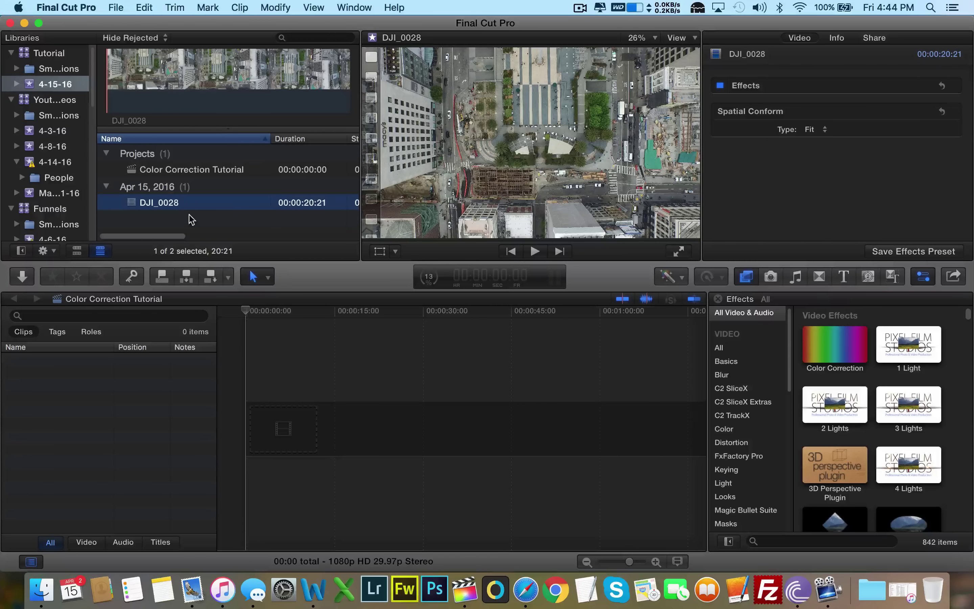
Place DJI_0028 at the start of the project timeline and trim its start
{"action": "left_click_drag", "start_coordinate": [160, 212], "coordinate": [251, 431]}
{"action": "left_click", "coordinate": [286, 383]}
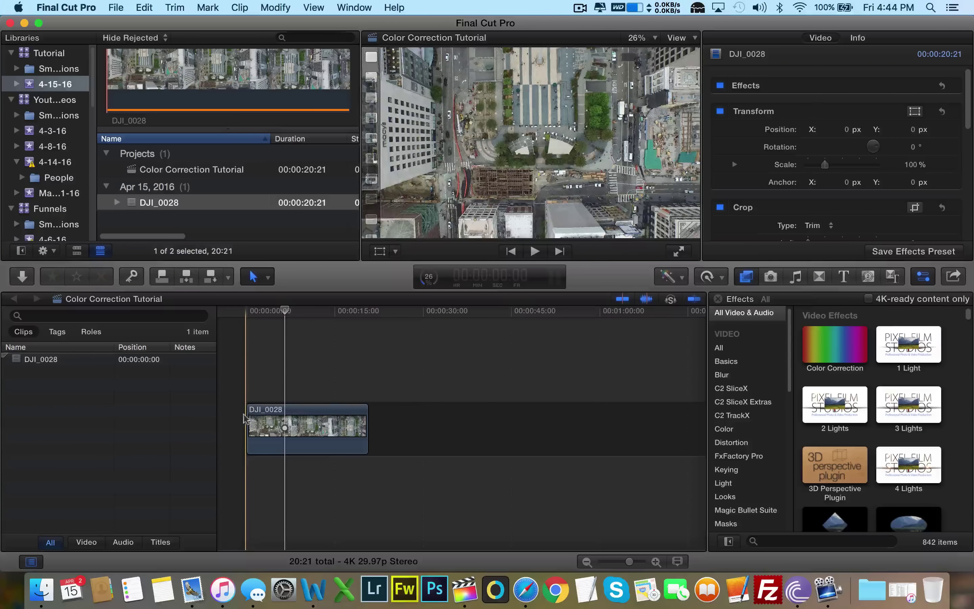
{"action": "left_click_drag", "start_coordinate": [247, 418], "coordinate": [272, 417]}
{"action": "left_click", "coordinate": [266, 391]}
Shorten the clip's end by 17 frames, making it 15:23 long
{"action": "left_click", "coordinate": [351, 417]}
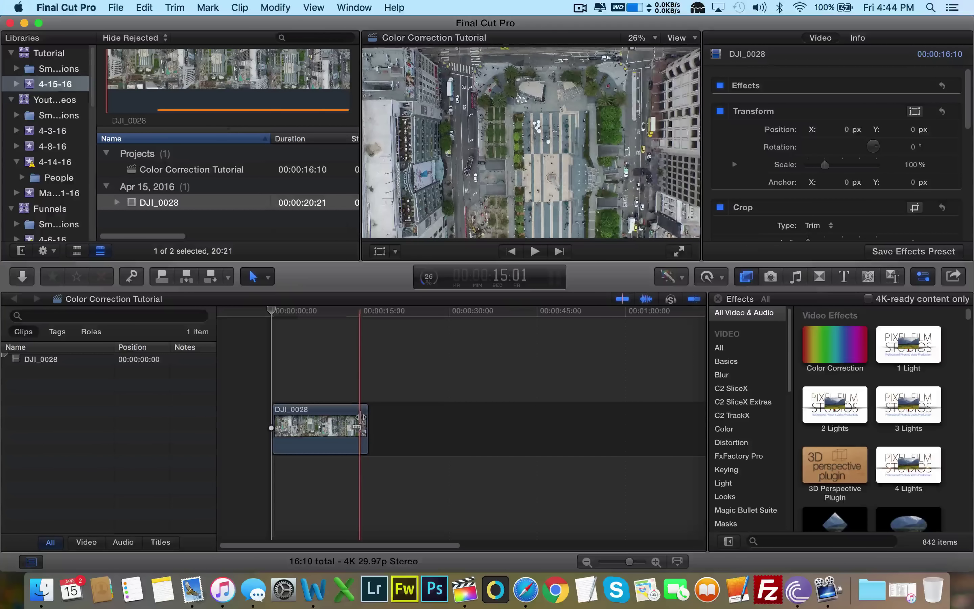
{"action": "left_click_drag", "start_coordinate": [360, 417], "coordinate": [364, 425]}
{"action": "left_click", "coordinate": [273, 378]}
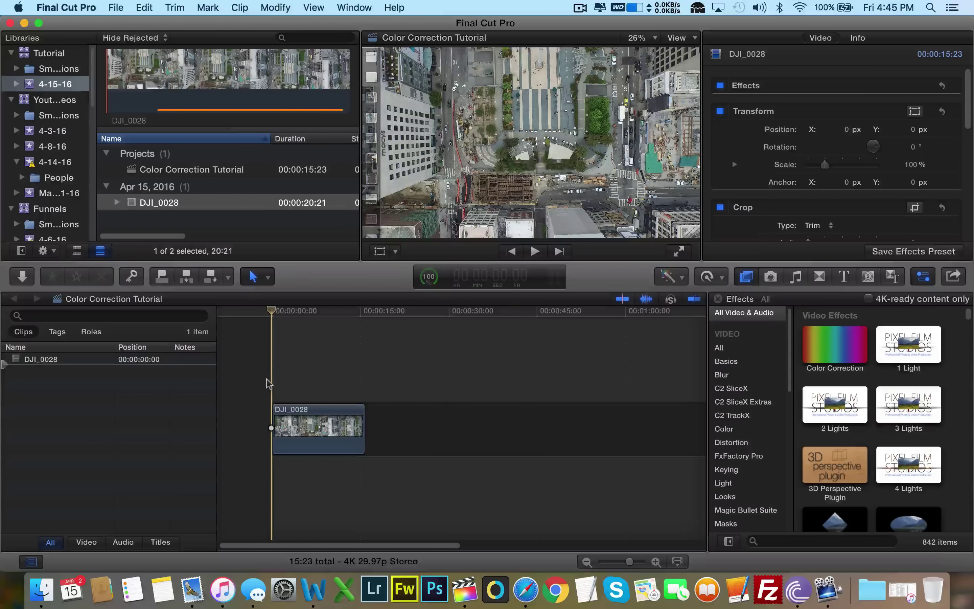
Park the playhead near 7:10 and list the Magic Bullet Suite effects
{"action": "left_click", "coordinate": [315, 349]}
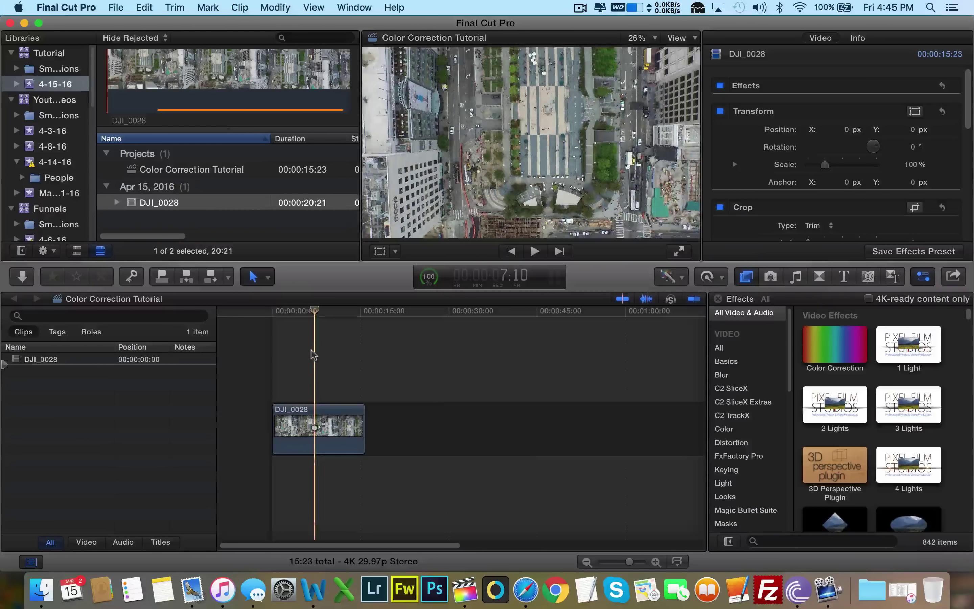
{"action": "left_click", "coordinate": [746, 509]}
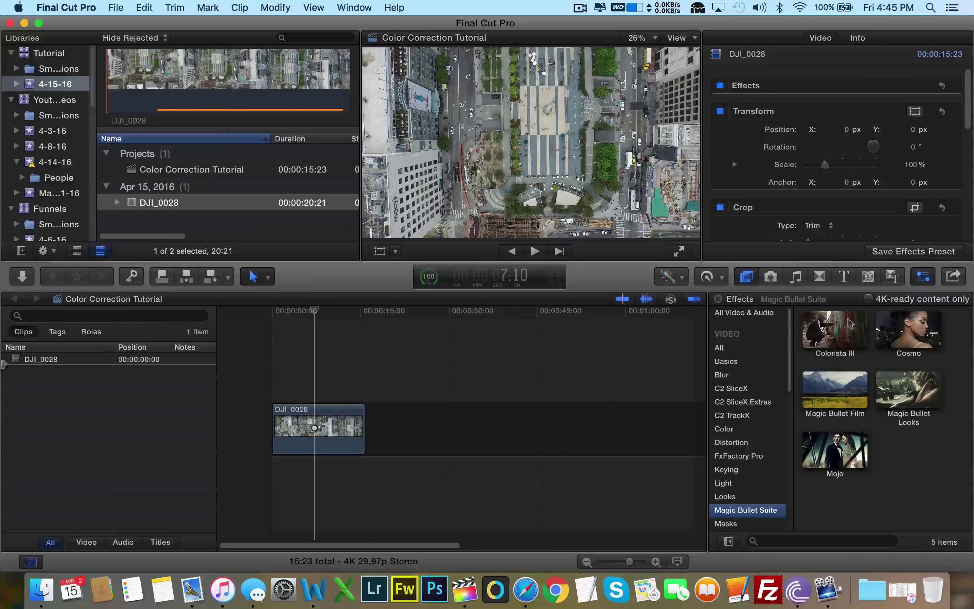
{"action": "left_click", "coordinate": [893, 459]}
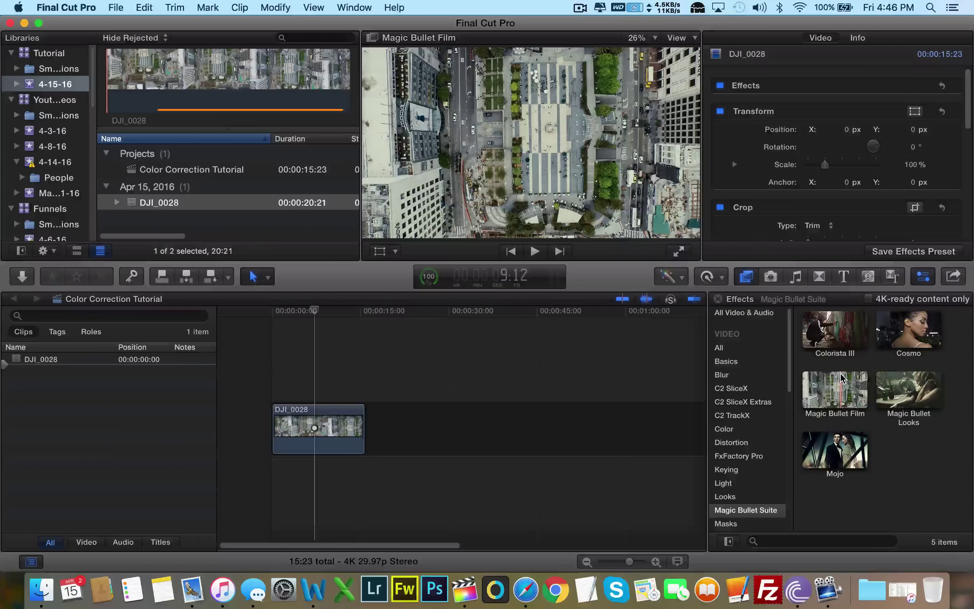
Apply Magic Bullet Film to DJI_0028 and review its Kodak 5218 and 2383 settings in the Inspector
{"action": "left_click_drag", "start_coordinate": [843, 380], "coordinate": [333, 424]}
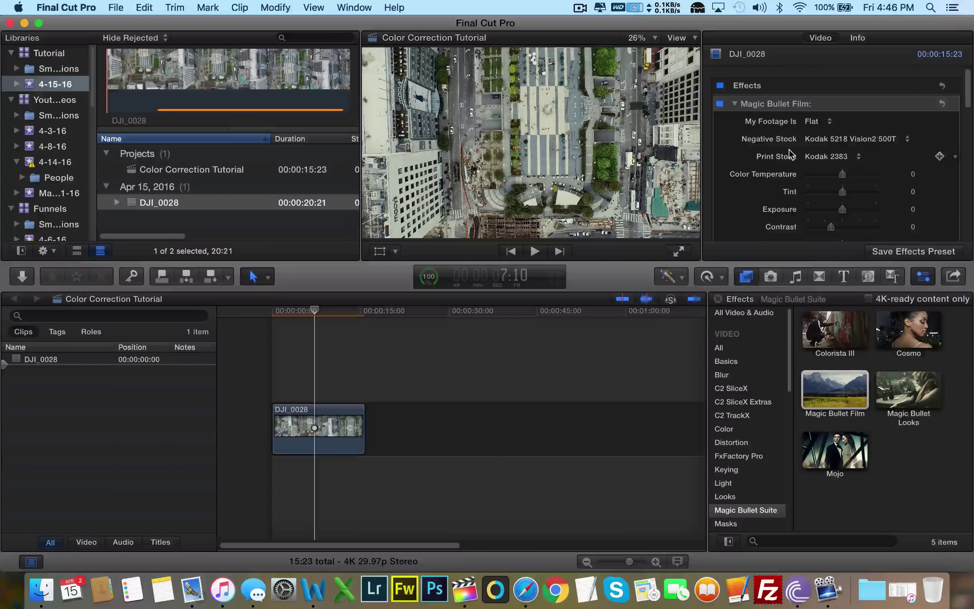
{"action": "scroll", "coordinate": [792, 155], "scroll_direction": "down", "scroll_amount": 1}
{"action": "scroll", "coordinate": [792, 155], "scroll_direction": "down", "scroll_amount": 3}
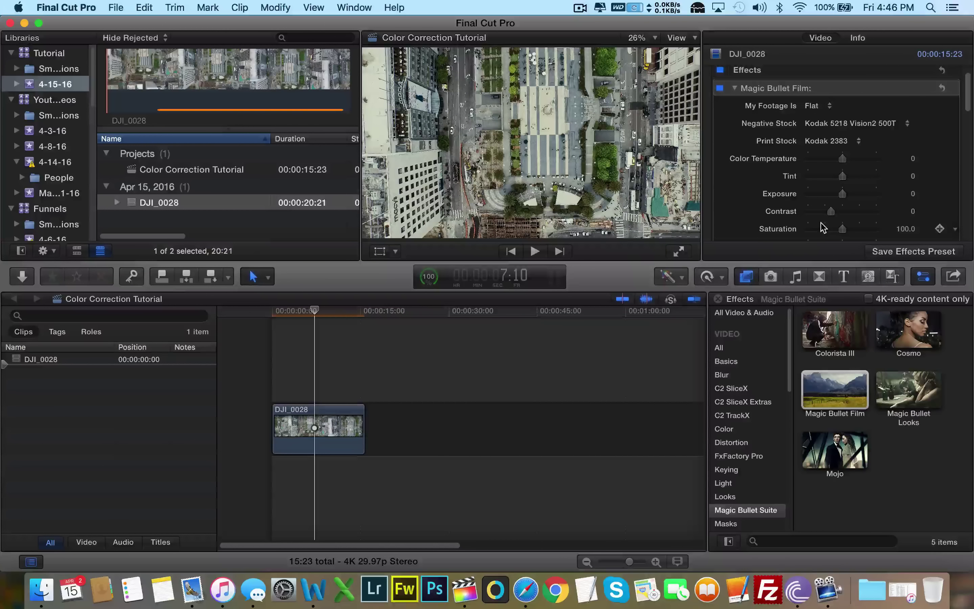
{"action": "scroll", "coordinate": [822, 226], "scroll_direction": "down", "scroll_amount": 5}
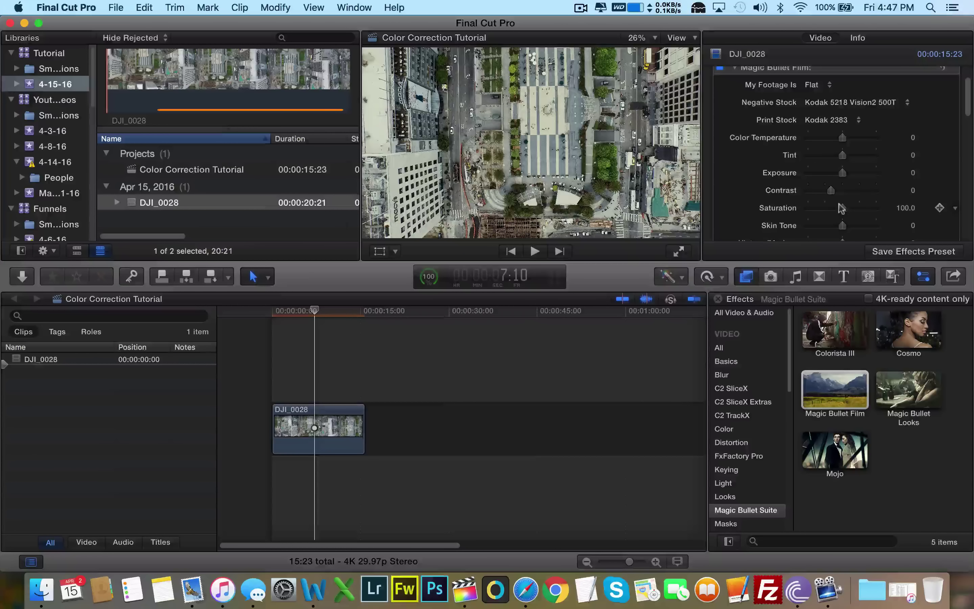
Lower Magic Bullet Film's Saturation to 60.0
{"action": "left_click_drag", "start_coordinate": [842, 209], "coordinate": [830, 208]}
{"action": "left_click_drag", "start_coordinate": [829, 208], "coordinate": [830, 209]}
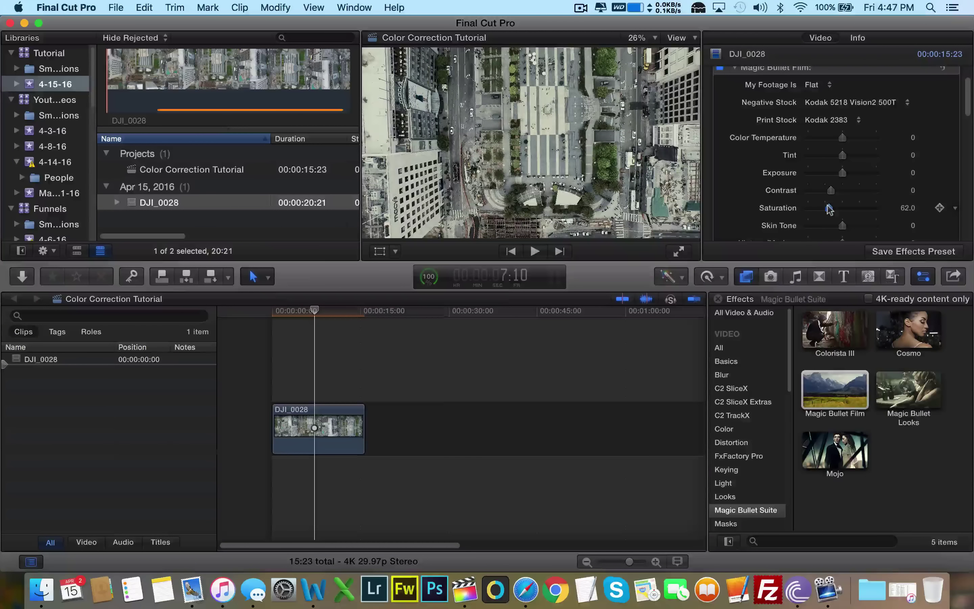
{"action": "mouse_move", "coordinate": [830, 209]}
{"action": "left_mouse_down"}
{"action": "mouse_move", "coordinate": [847, 209]}
{"action": "mouse_move", "coordinate": [828, 209]}
{"action": "left_mouse_up"}
{"action": "left_click_drag", "start_coordinate": [829, 209], "coordinate": [829, 209]}
Cool the Color Temperature to -13.0 after previewing its warm and cool extremes
{"action": "mouse_move", "coordinate": [843, 137]}
{"action": "left_mouse_down"}
{"action": "mouse_move", "coordinate": [892, 135]}
{"action": "mouse_move", "coordinate": [850, 138]}
{"action": "left_mouse_up"}
{"action": "left_click_drag", "start_coordinate": [769, 141], "coordinate": [845, 139]}
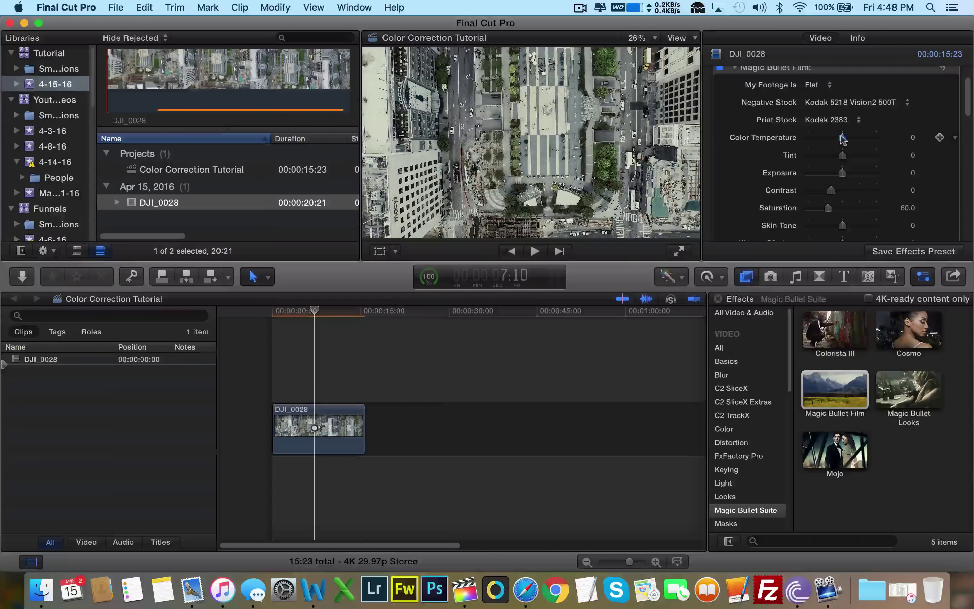
{"action": "left_click_drag", "start_coordinate": [843, 139], "coordinate": [839, 139]}
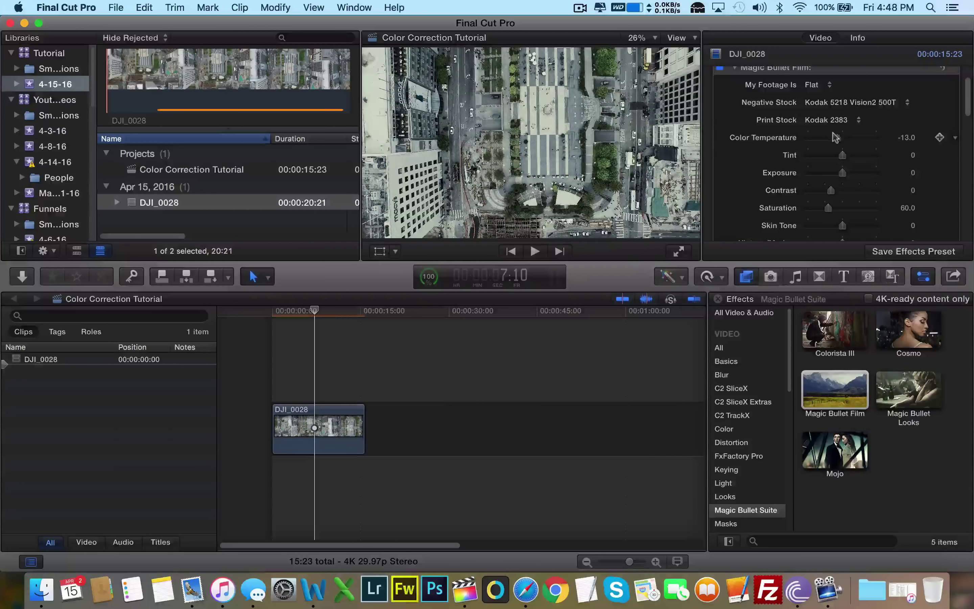
{"action": "left_click", "coordinate": [827, 119]}
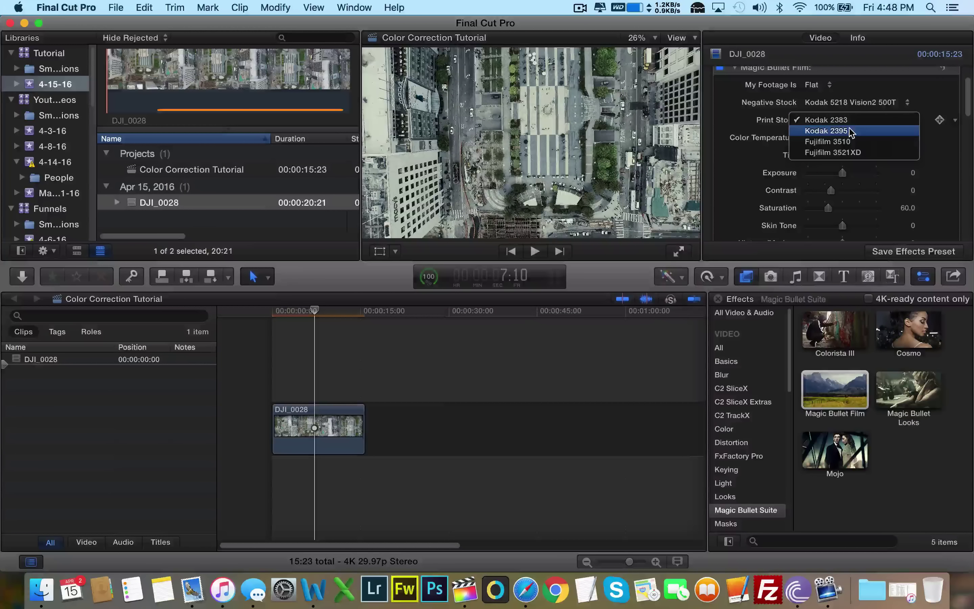
Try Fujifilm 3510, Fujifilm 3521XD and Kodak 2395 print stocks, then settle on Kodak 2383
{"action": "left_click", "coordinate": [844, 147]}
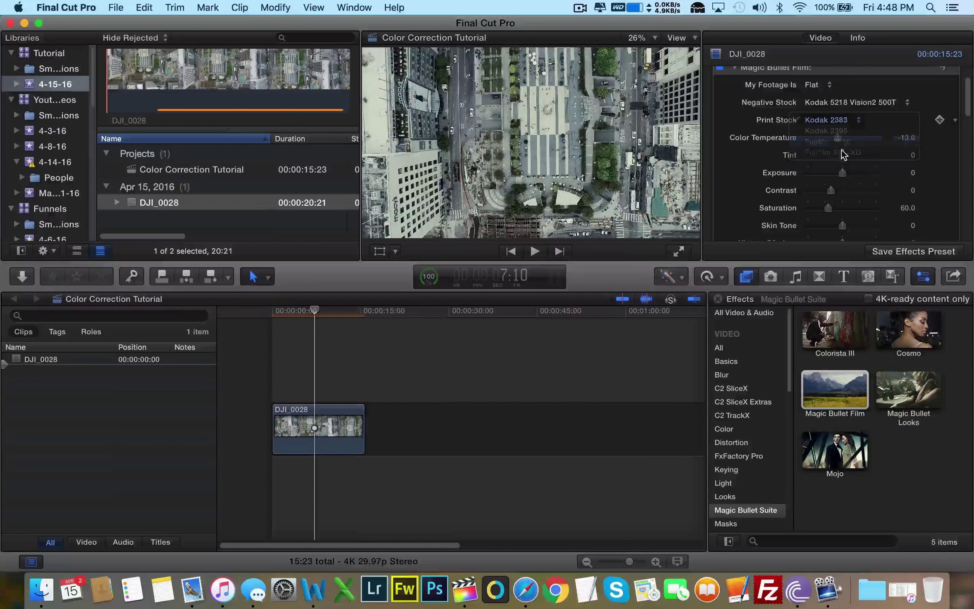
{"action": "left_click", "coordinate": [836, 121]}
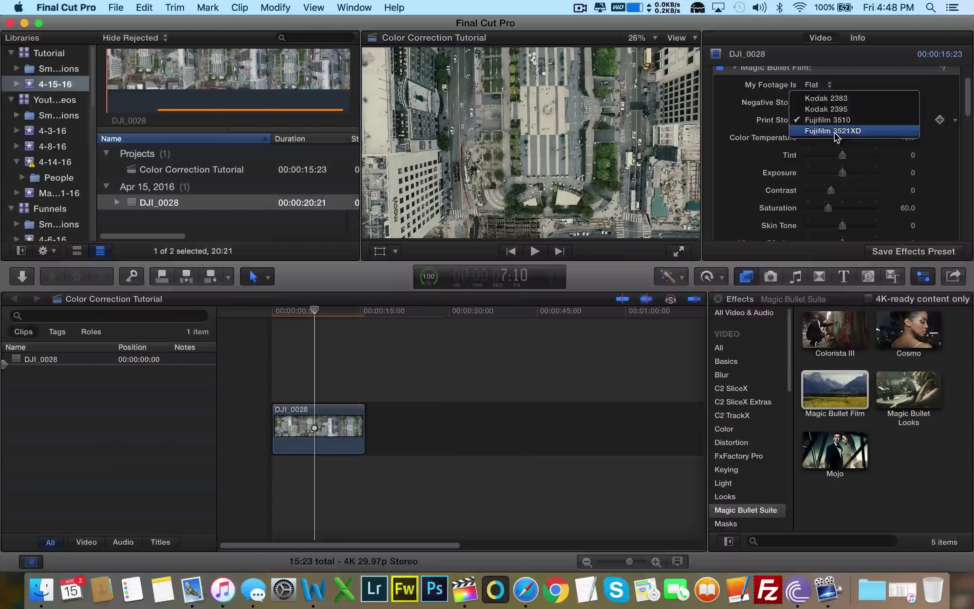
{"action": "left_click", "coordinate": [833, 131]}
{"action": "left_click", "coordinate": [833, 122]}
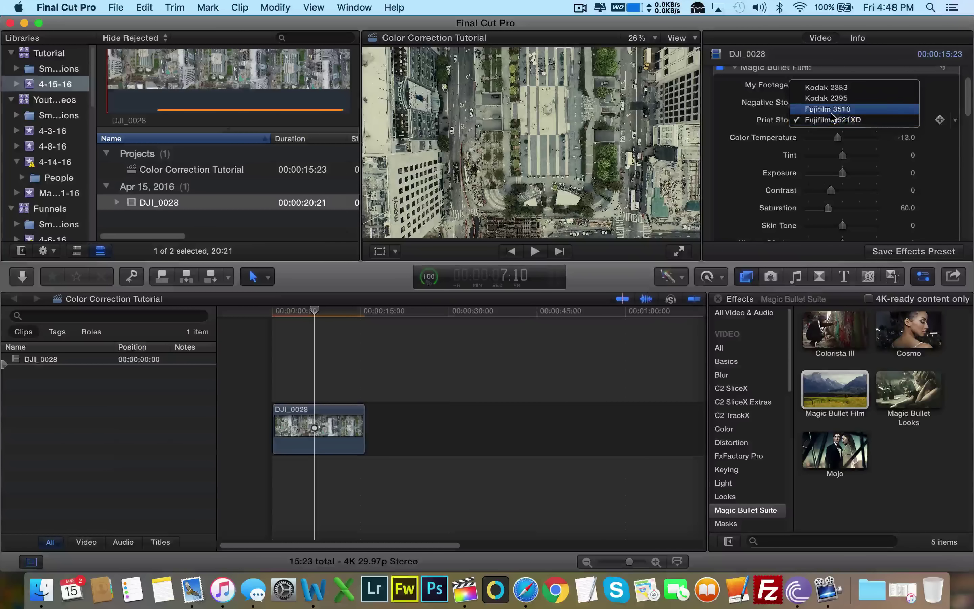
{"action": "left_click", "coordinate": [832, 109]}
{"action": "left_click", "coordinate": [833, 120]}
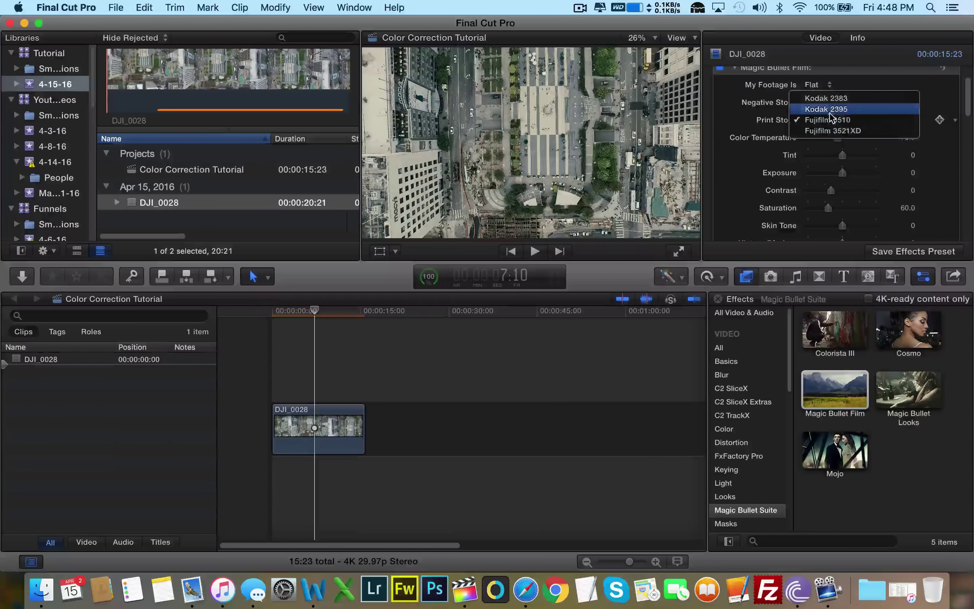
{"action": "left_click", "coordinate": [833, 108]}
{"action": "left_click", "coordinate": [830, 120]}
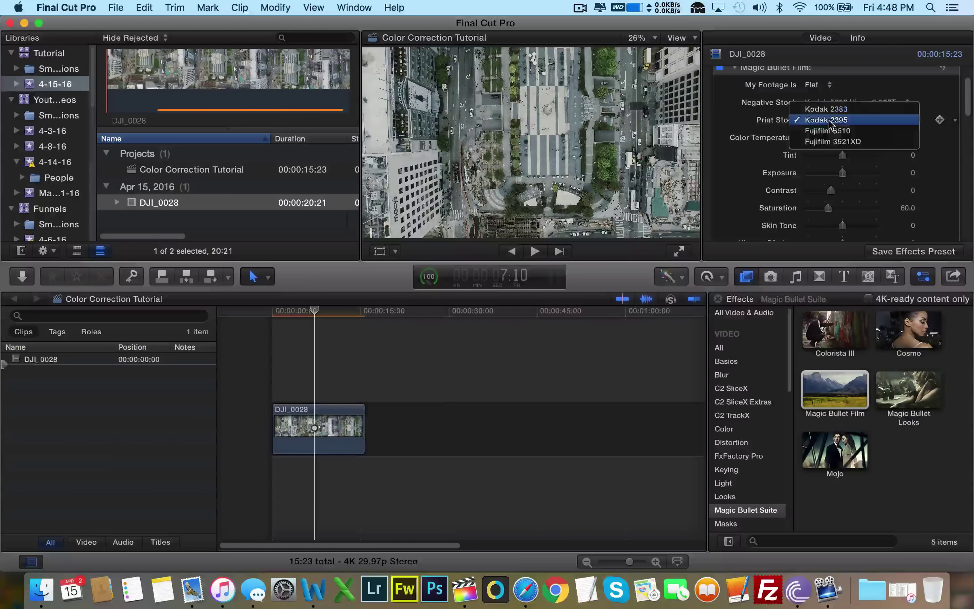
{"action": "left_click", "coordinate": [826, 113]}
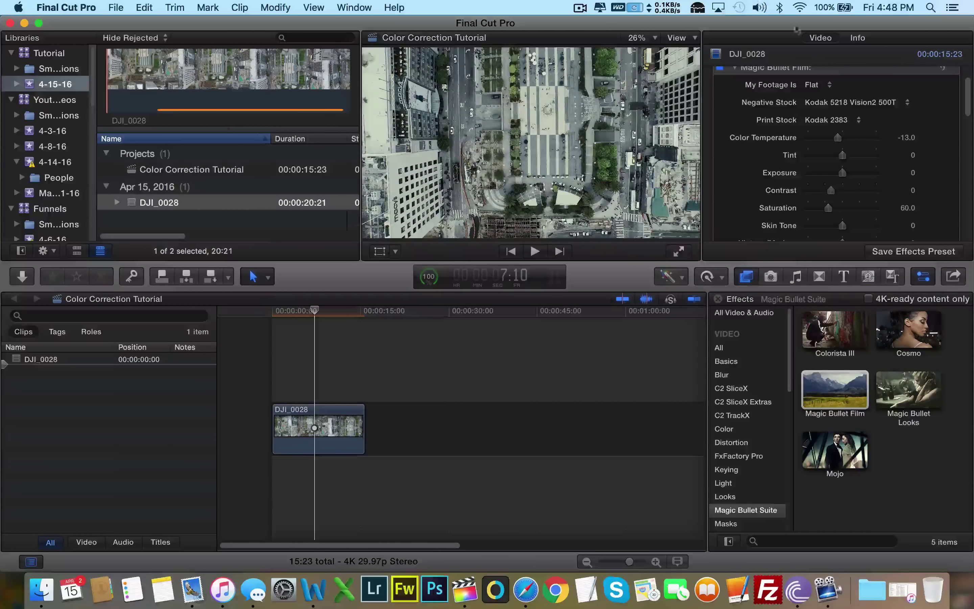
{"action": "mouse_move", "coordinate": [844, 155]}
{"action": "left_mouse_down"}
{"action": "mouse_move", "coordinate": [866, 157]}
{"action": "mouse_move", "coordinate": [816, 161]}
{"action": "mouse_move", "coordinate": [844, 162]}
{"action": "left_mouse_up"}
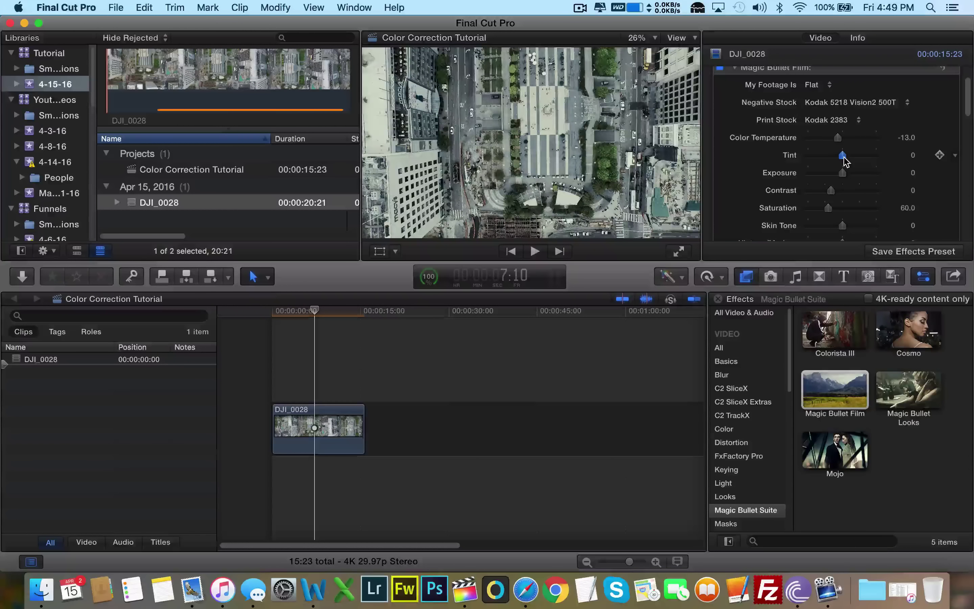
{"action": "scroll", "coordinate": [881, 159], "scroll_direction": "down", "scroll_amount": 2}
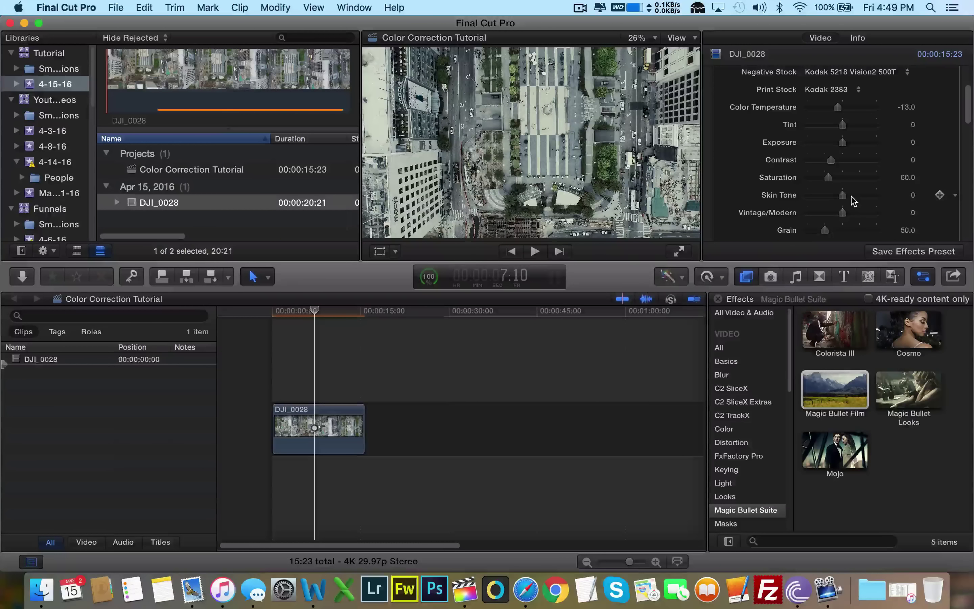
Sweep the Vintage/Modern slider between Modern and Vintage and leave it at 32.0
{"action": "scroll", "coordinate": [854, 201], "scroll_direction": "down", "scroll_amount": 1}
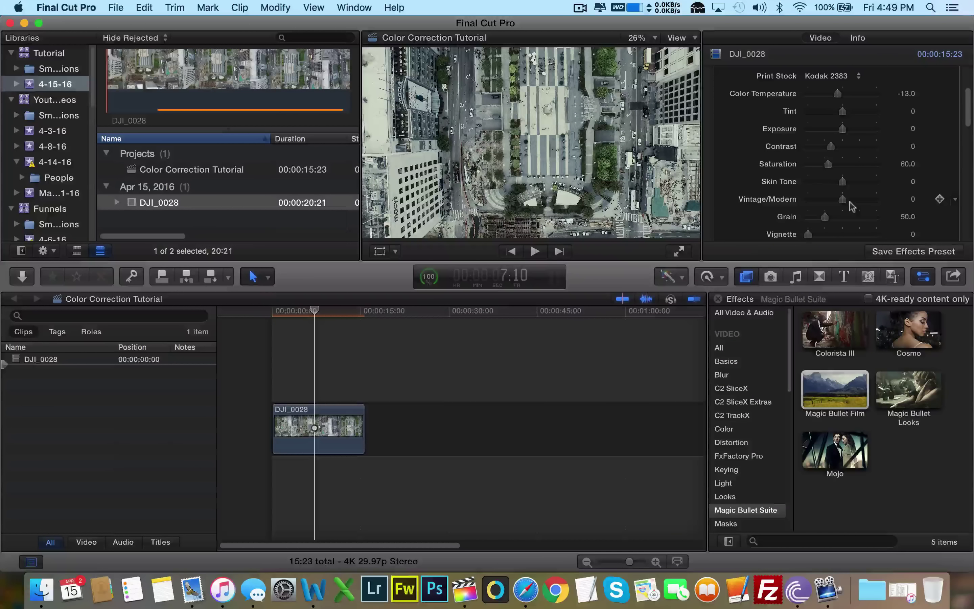
{"action": "scroll", "coordinate": [850, 201], "scroll_direction": "down", "scroll_amount": 2}
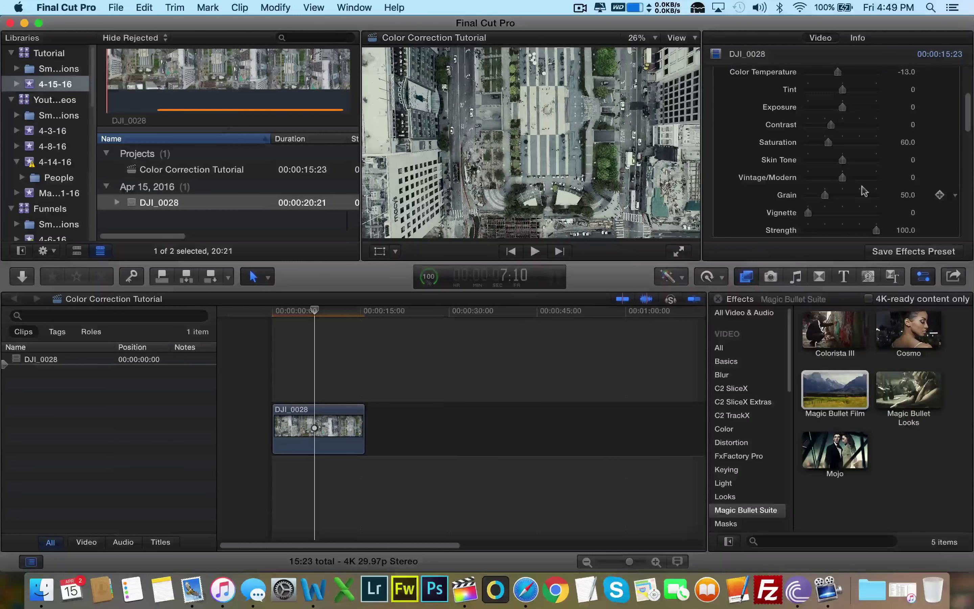
{"action": "left_click_drag", "start_coordinate": [844, 180], "coordinate": [871, 181]}
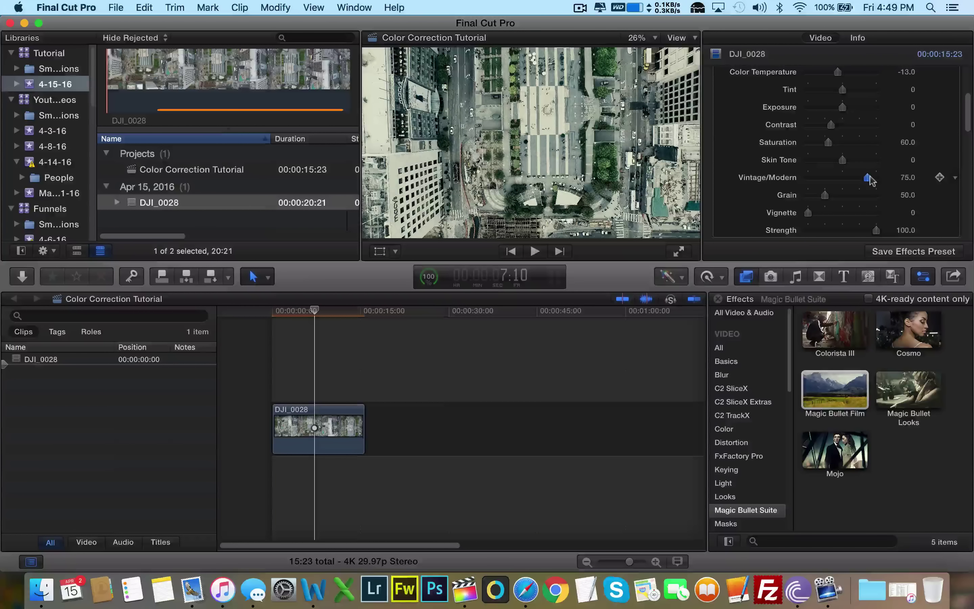
{"action": "left_click_drag", "start_coordinate": [869, 177], "coordinate": [597, 174]}
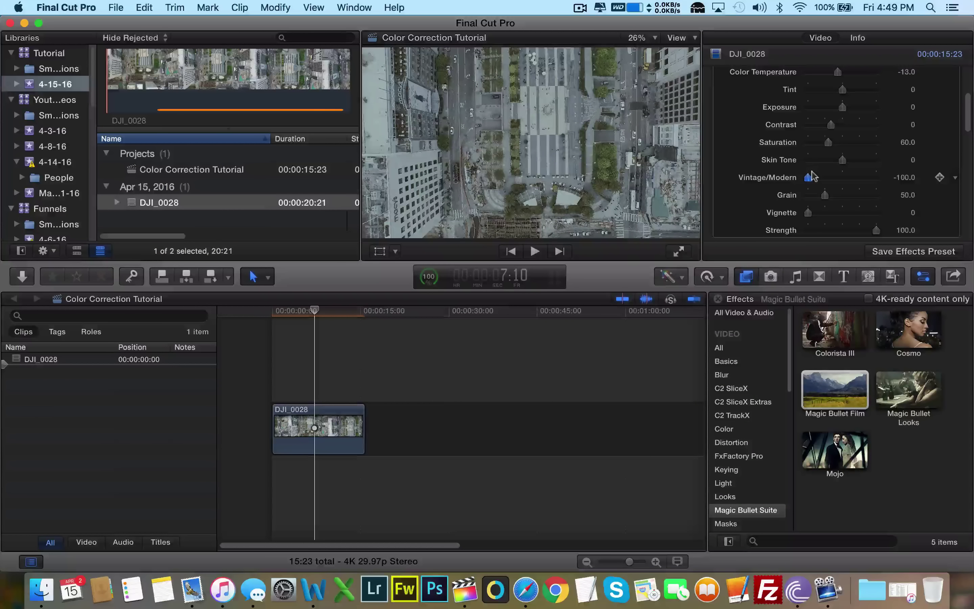
{"action": "left_click_drag", "start_coordinate": [809, 177], "coordinate": [856, 180]}
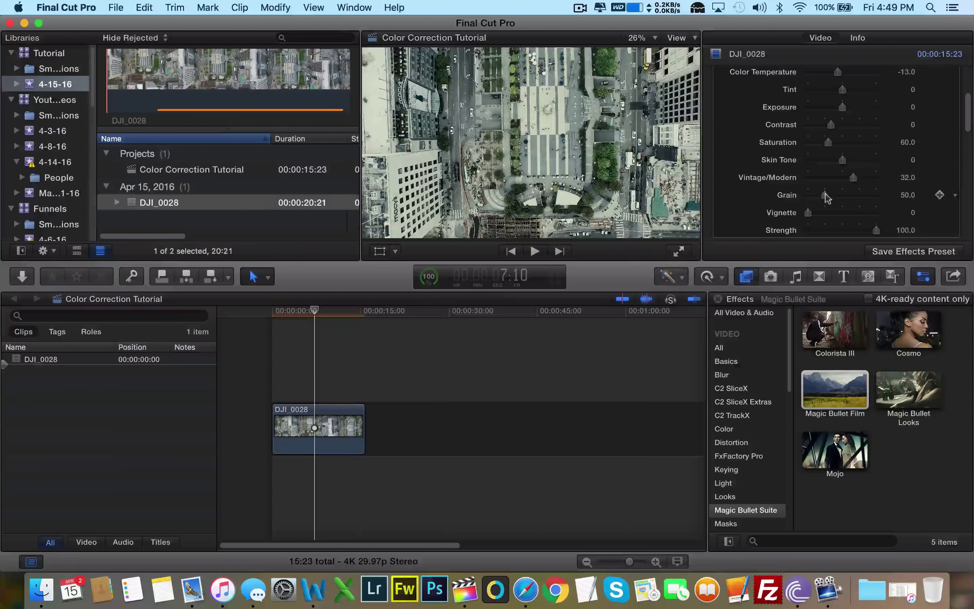
Raise the film Grain to 74.0 and add a Vignette of 22.0
{"action": "mouse_move", "coordinate": [825, 193]}
{"action": "left_mouse_down"}
{"action": "mouse_move", "coordinate": [835, 196]}
{"action": "mouse_move", "coordinate": [809, 215]}
{"action": "mouse_move", "coordinate": [823, 213]}
{"action": "left_mouse_up"}
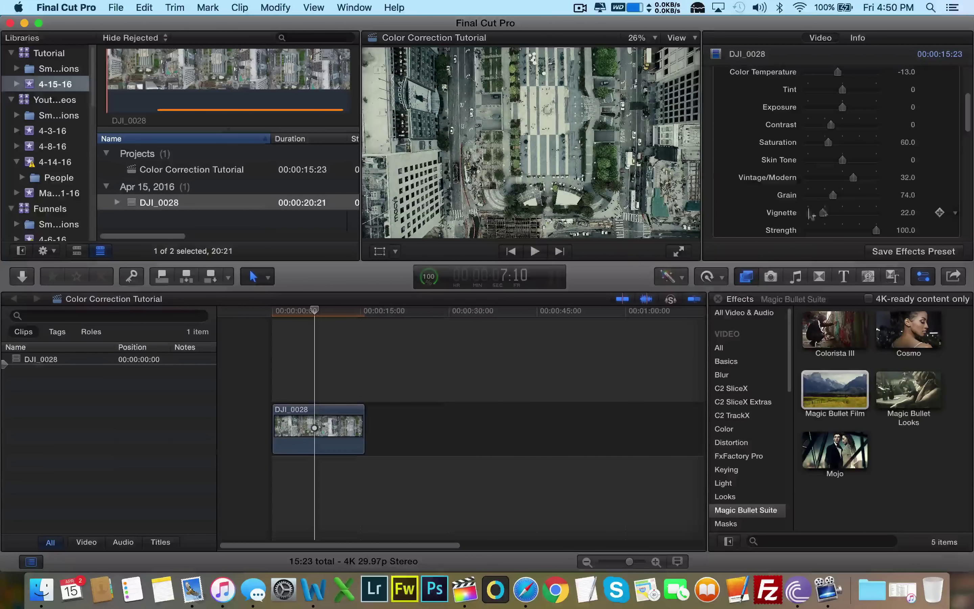
{"action": "scroll", "coordinate": [761, 217], "scroll_direction": "down", "scroll_amount": 5}
{"action": "scroll", "coordinate": [762, 222], "scroll_direction": "up", "scroll_amount": 10}
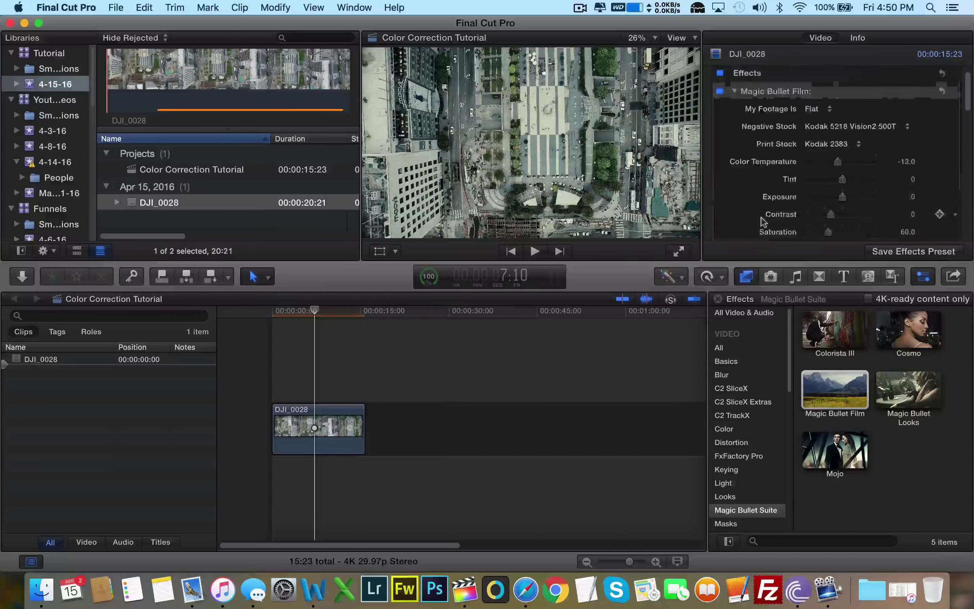
{"action": "scroll", "coordinate": [763, 221], "scroll_direction": "up", "scroll_amount": 2}
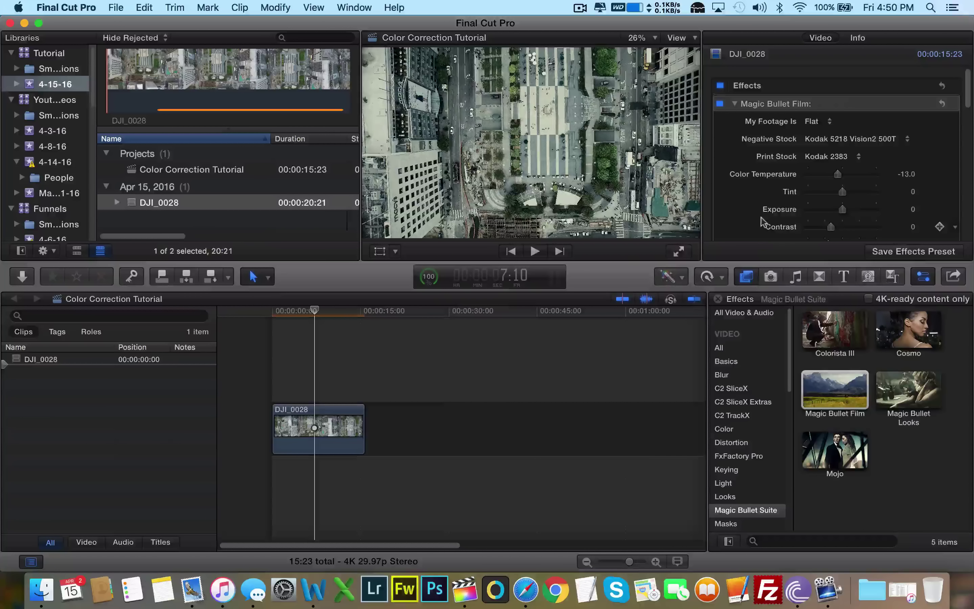
{"action": "left_click", "coordinate": [816, 123]}
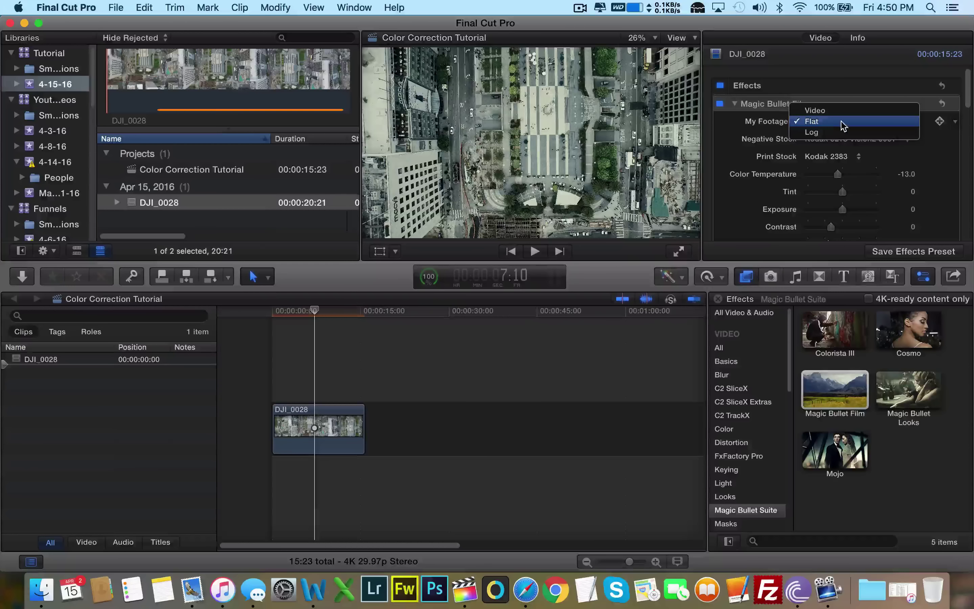
{"action": "left_click", "coordinate": [834, 121]}
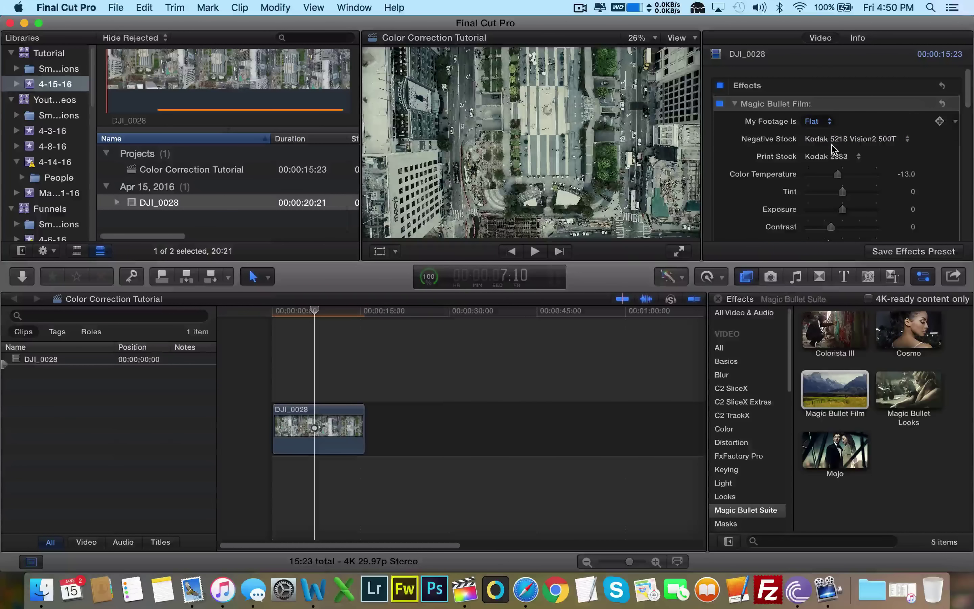
{"action": "left_click", "coordinate": [818, 121]}
{"action": "left_click", "coordinate": [817, 116]}
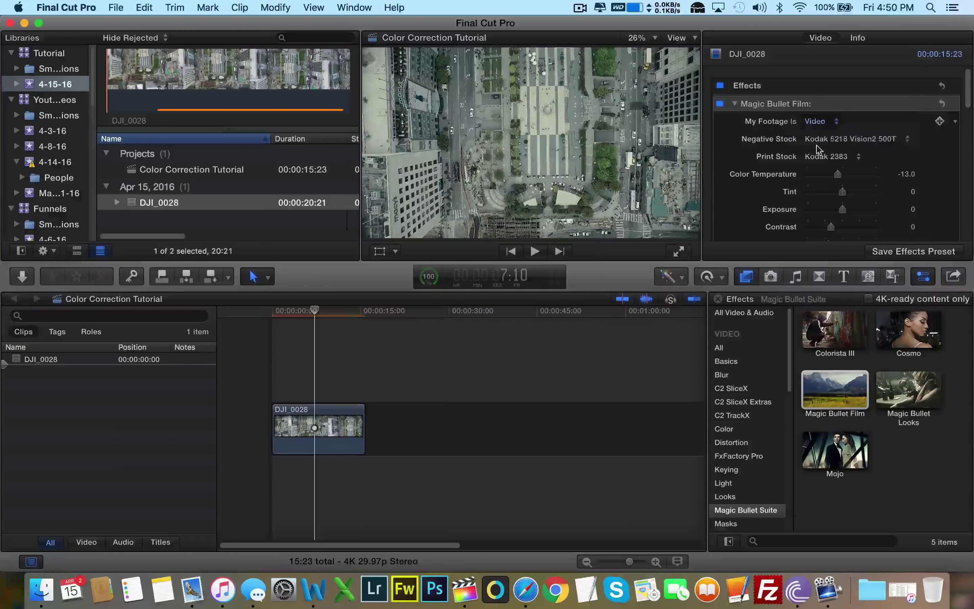
{"action": "left_click", "coordinate": [817, 122]}
{"action": "left_click", "coordinate": [817, 123]}
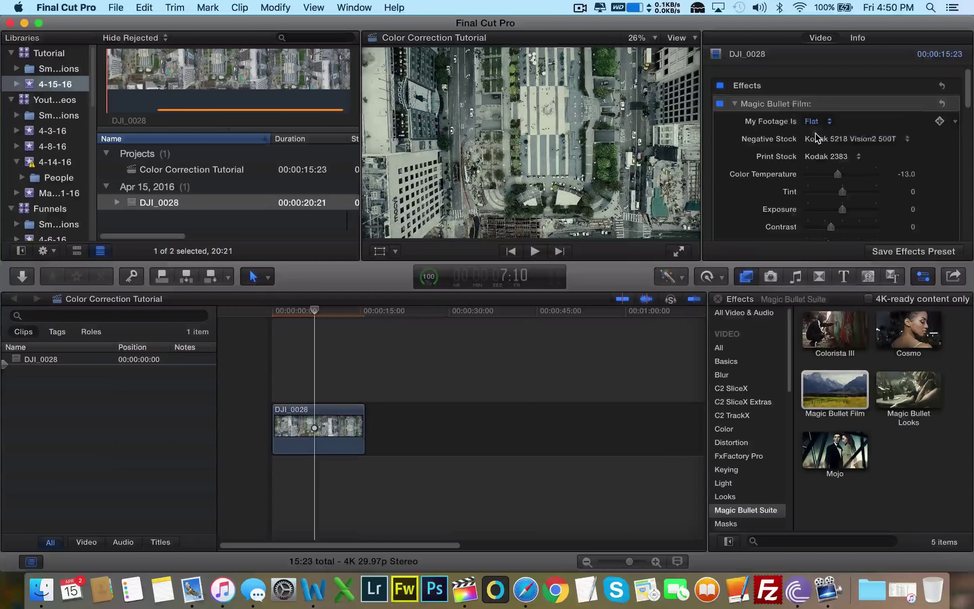
{"action": "left_click", "coordinate": [818, 121]}
{"action": "left_click", "coordinate": [817, 133]}
{"action": "left_click", "coordinate": [815, 122]}
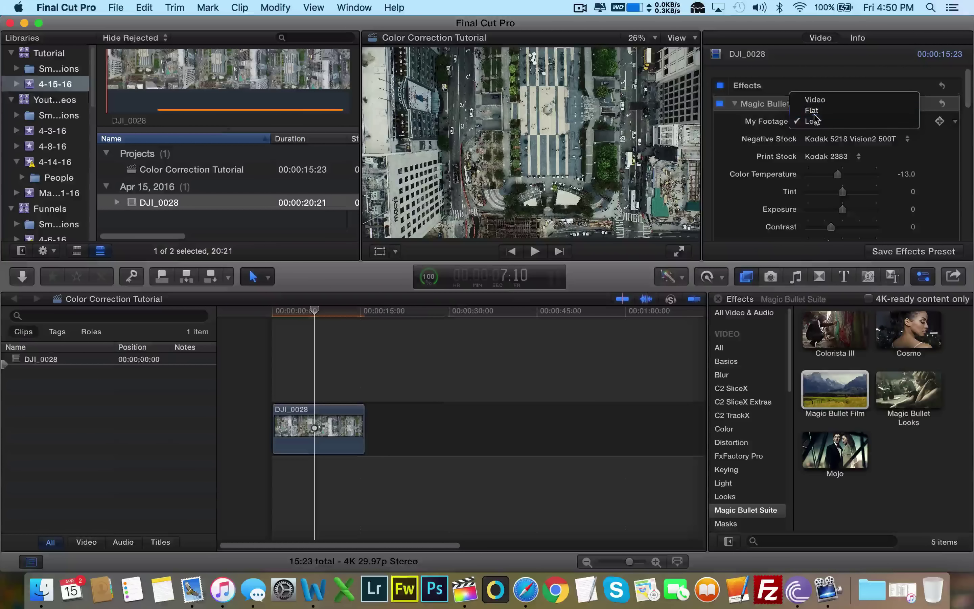
{"action": "left_click", "coordinate": [813, 113]}
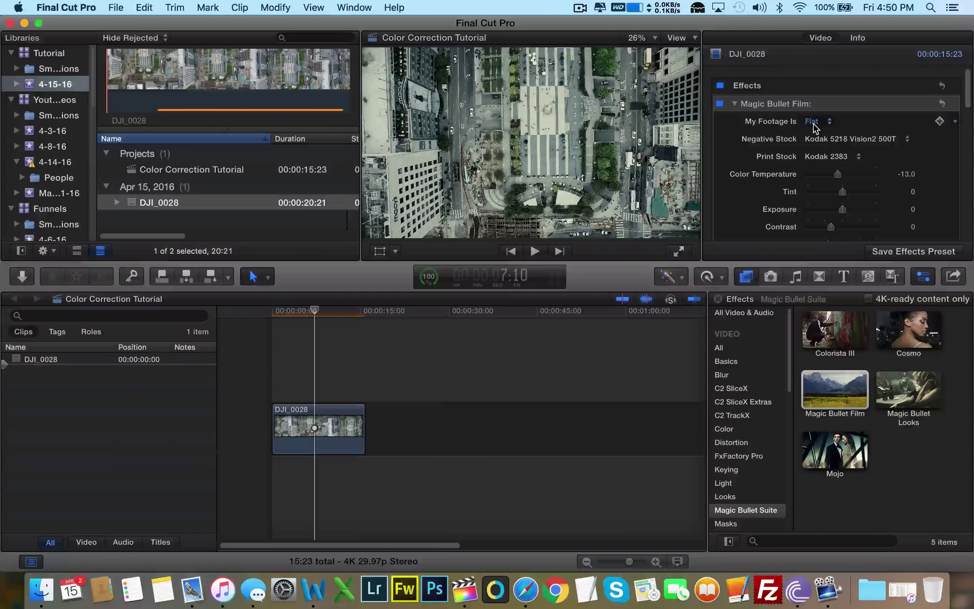
Compare Flat and Log as the footage type in Magic Bullet Film's My Footage Is setting
{"action": "left_click", "coordinate": [814, 129]}
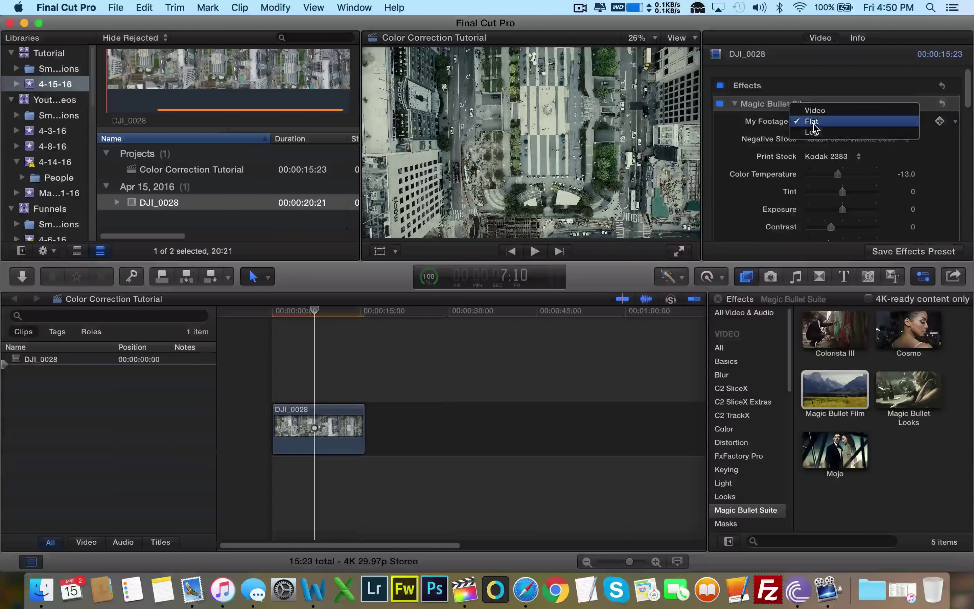
{"action": "left_click", "coordinate": [815, 124]}
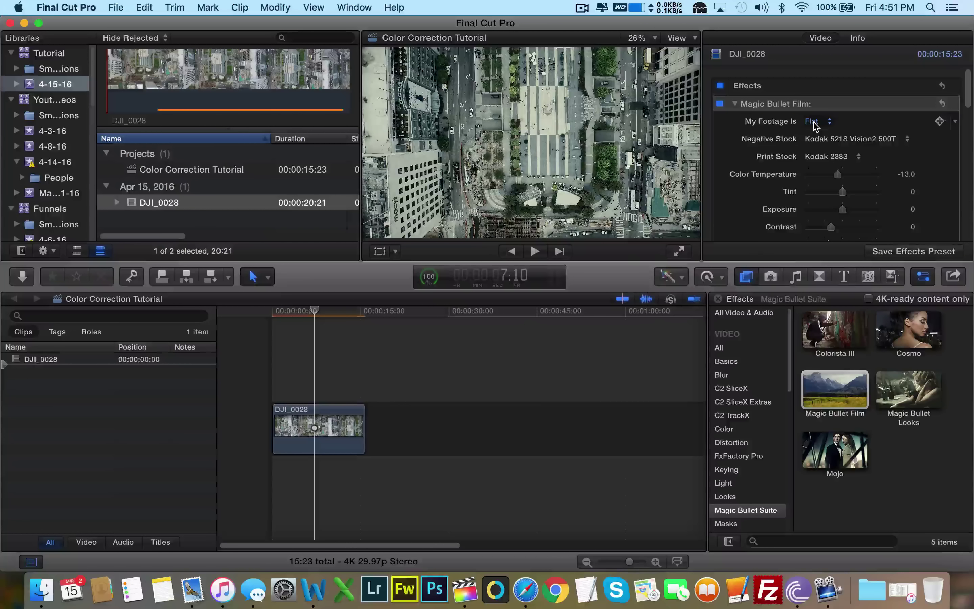
{"action": "left_click", "coordinate": [814, 123]}
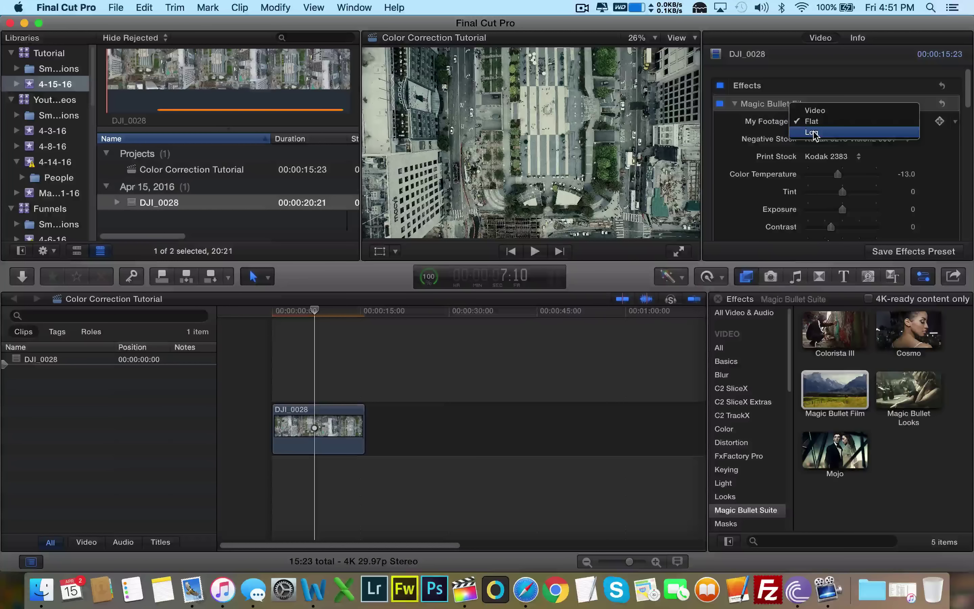
{"action": "left_click", "coordinate": [813, 133]}
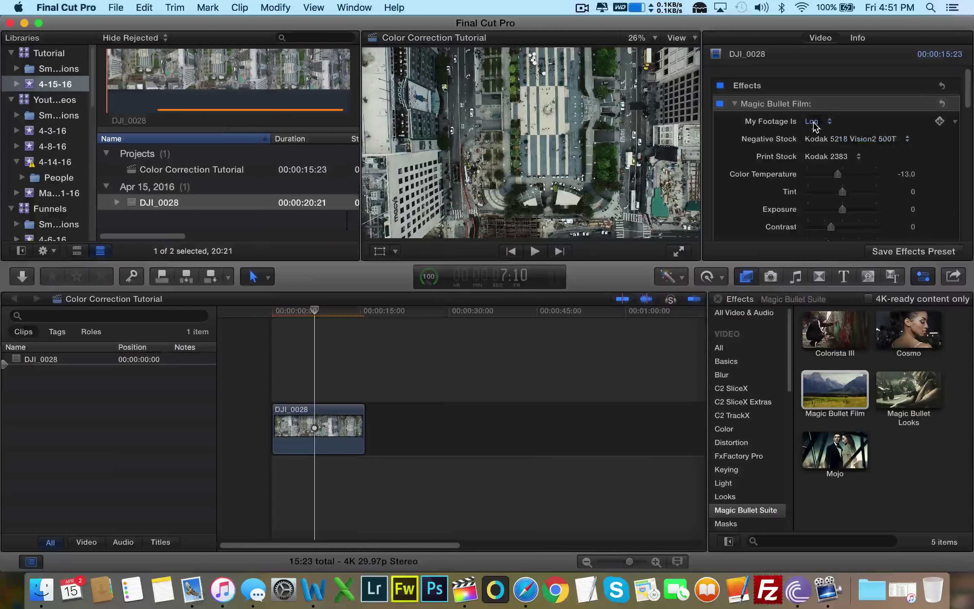
{"action": "left_click", "coordinate": [814, 125]}
{"action": "left_click", "coordinate": [813, 110]}
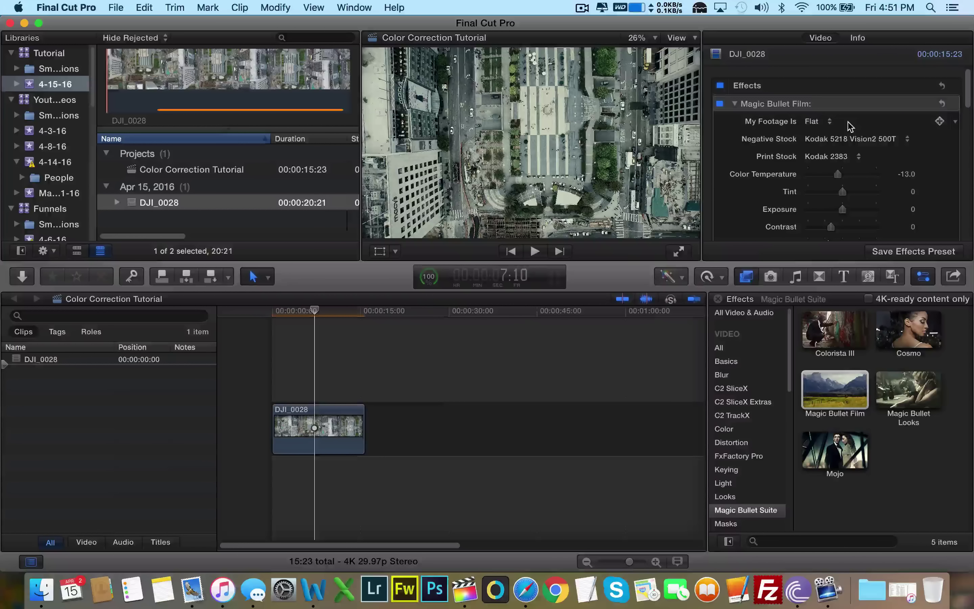
{"action": "left_click", "coordinate": [815, 122]}
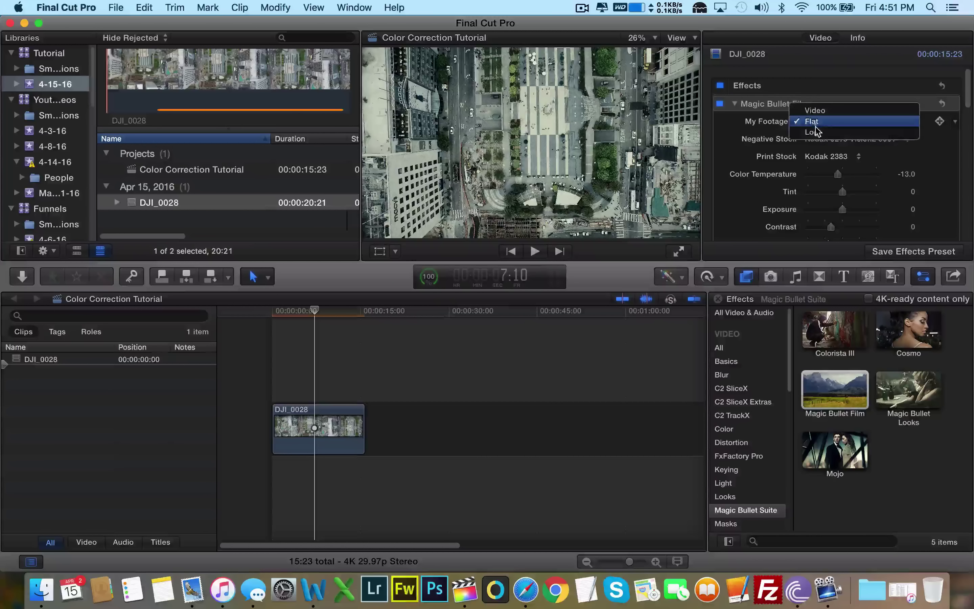
{"action": "left_click", "coordinate": [815, 131]}
{"action": "left_click", "coordinate": [816, 128]}
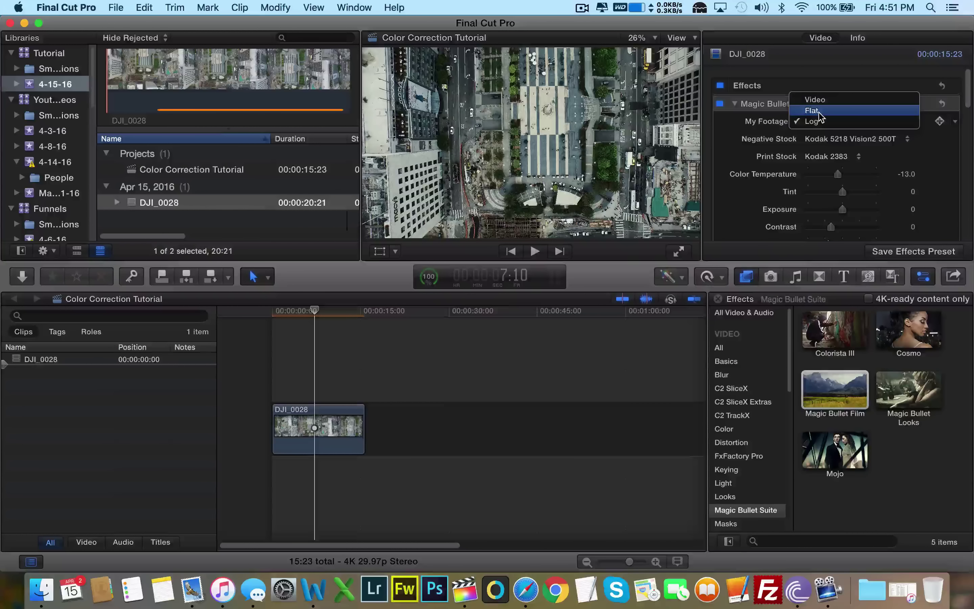
{"action": "left_click", "coordinate": [820, 112]}
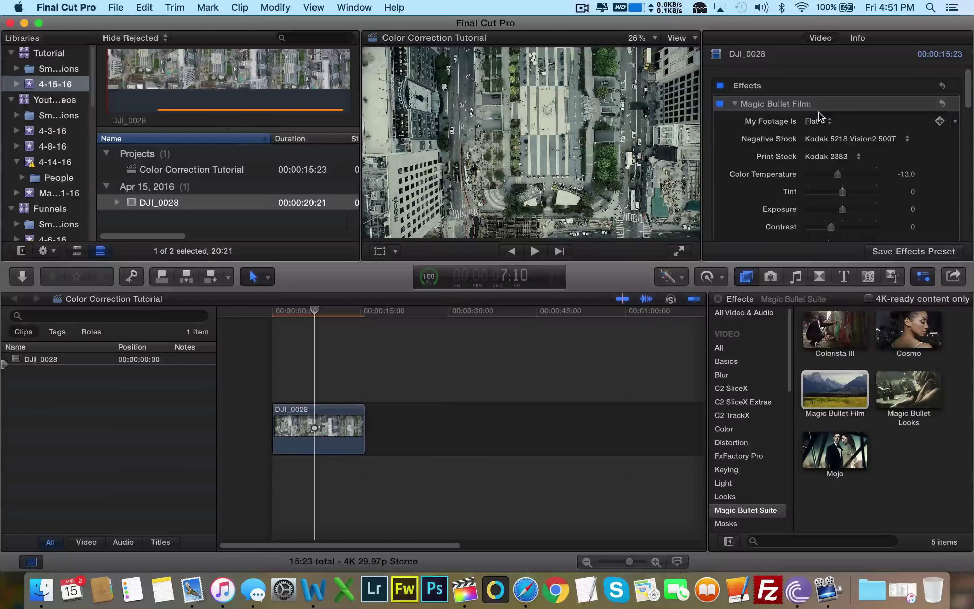
{"action": "left_click", "coordinate": [817, 120]}
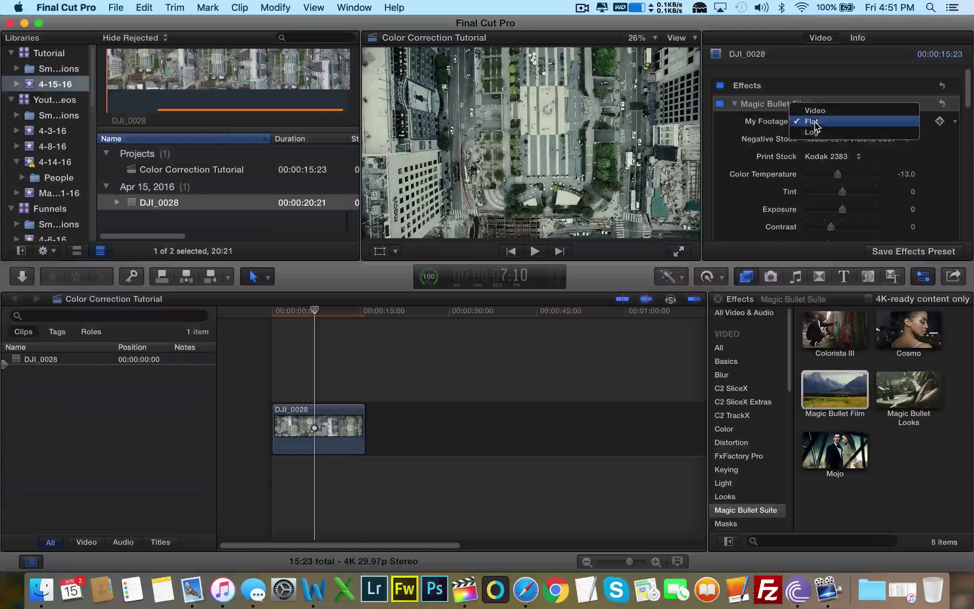
{"action": "left_click", "coordinate": [816, 123]}
{"action": "left_click", "coordinate": [818, 125]}
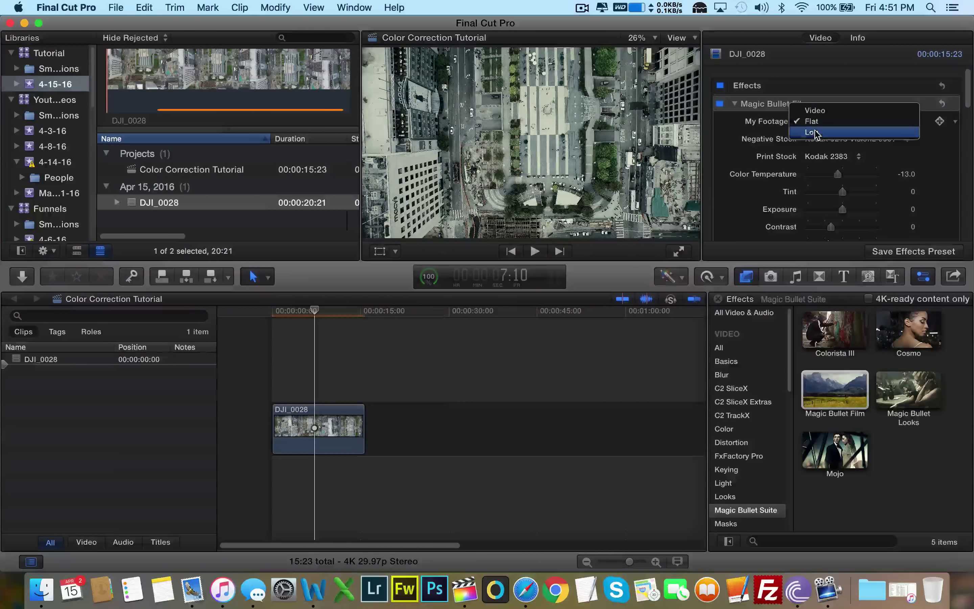
{"action": "left_click", "coordinate": [815, 135]}
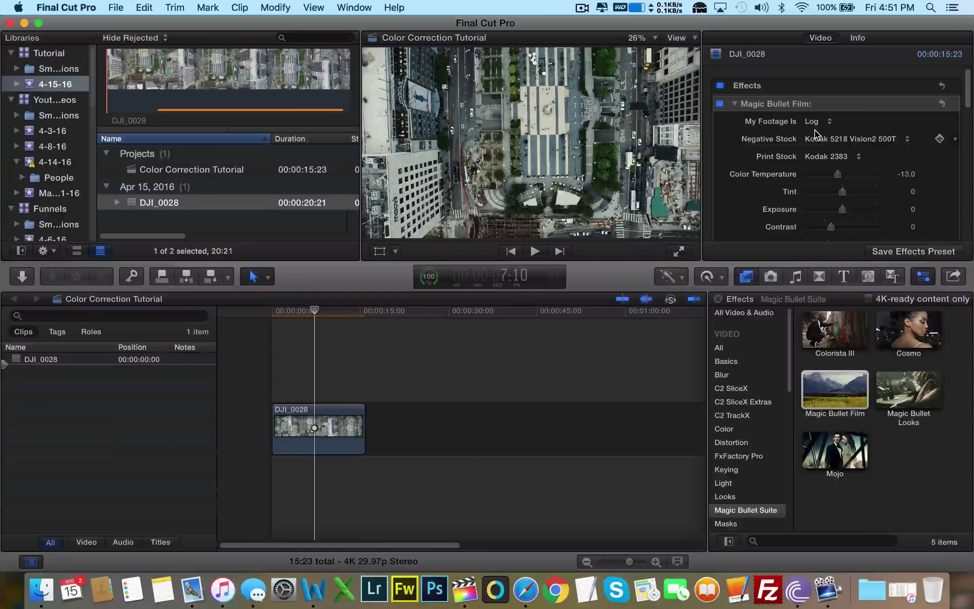
Try Video as the footage type too, then settle on Flat
{"action": "scroll", "coordinate": [812, 200], "scroll_direction": "down", "scroll_amount": 3}
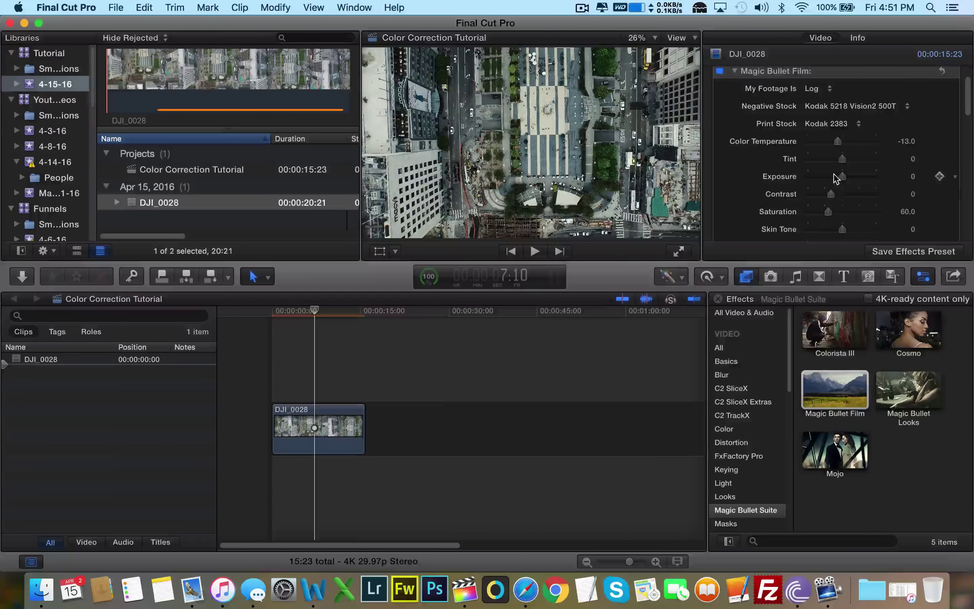
{"action": "scroll", "coordinate": [832, 199], "scroll_direction": "up", "scroll_amount": 3}
{"action": "left_click", "coordinate": [818, 124]}
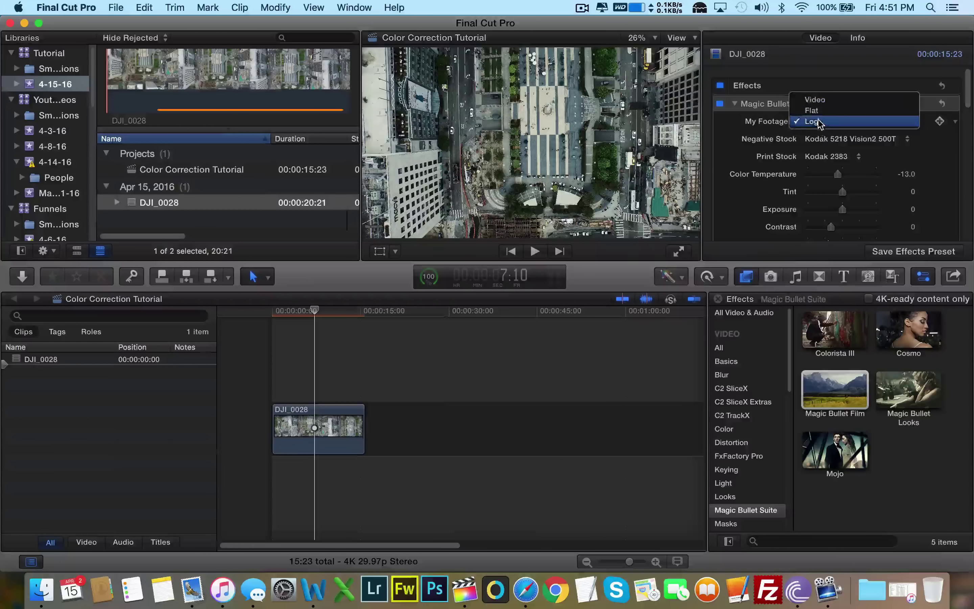
{"action": "left_click", "coordinate": [819, 111]}
{"action": "left_click", "coordinate": [819, 122]}
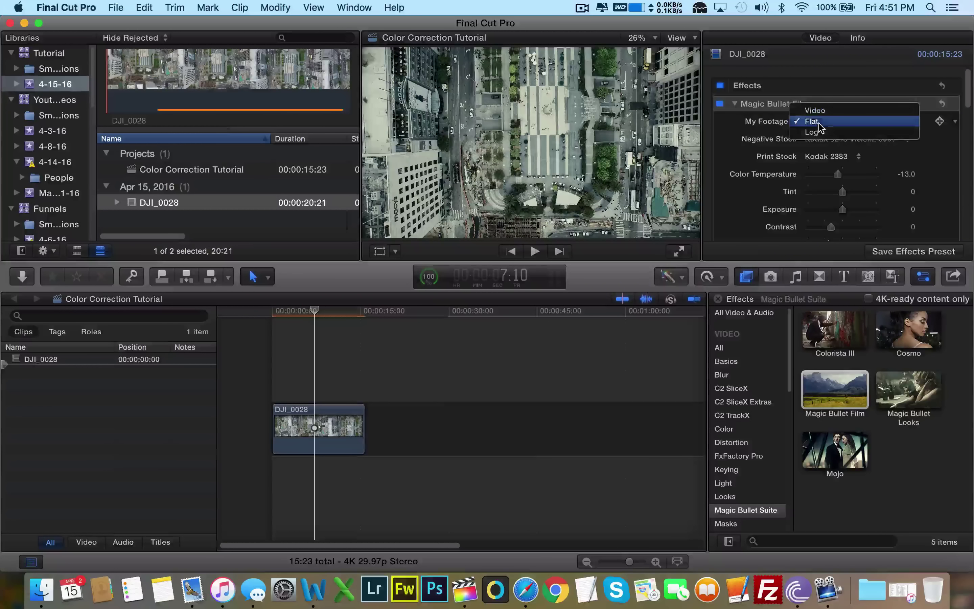
{"action": "left_click", "coordinate": [820, 112]}
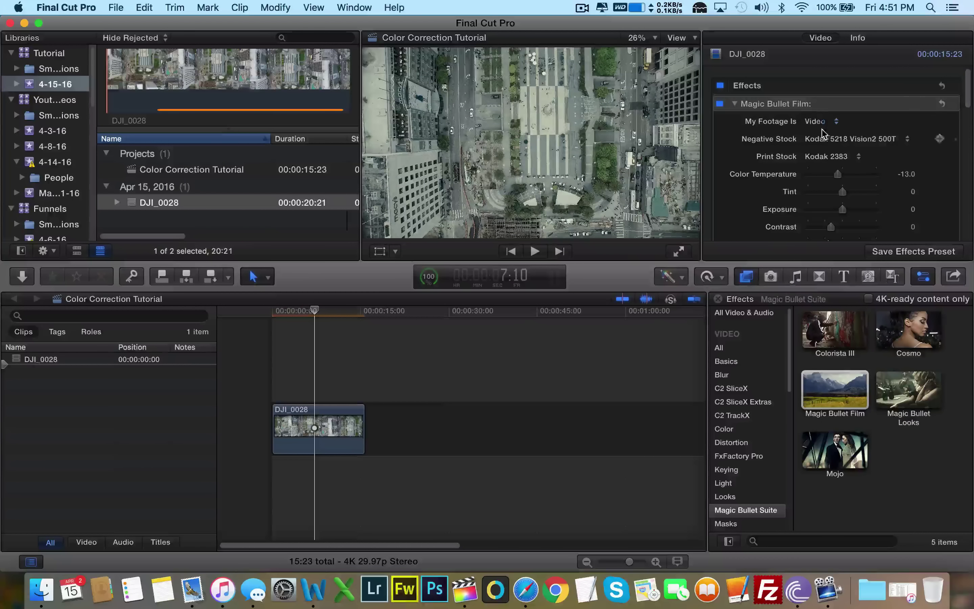
{"action": "left_click", "coordinate": [816, 122]}
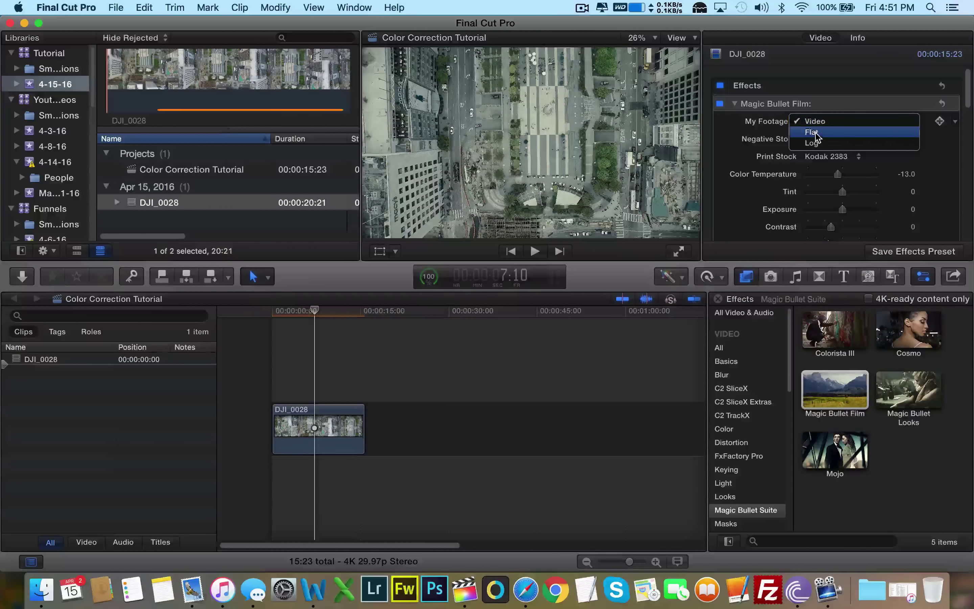
{"action": "key", "text": "Escape"}
{"action": "left_click", "coordinate": [816, 122]}
{"action": "left_click", "coordinate": [815, 133]}
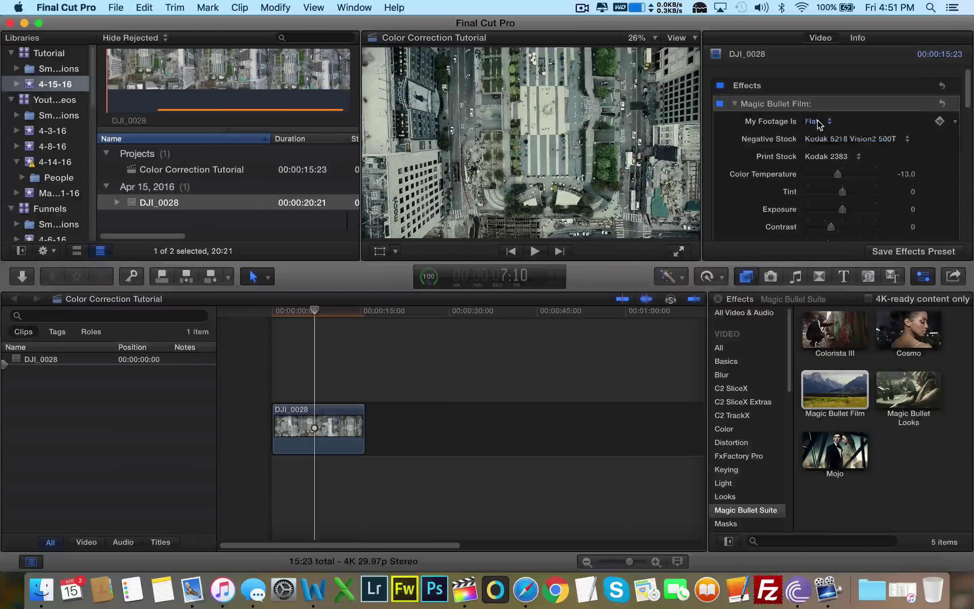
{"action": "left_click", "coordinate": [817, 121]}
{"action": "left_click", "coordinate": [818, 113]}
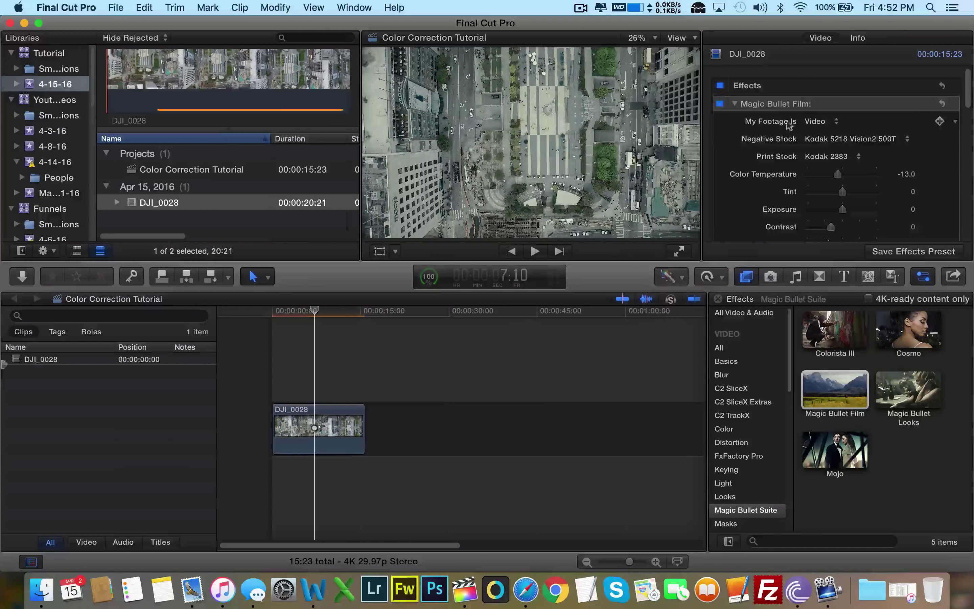
{"action": "left_click", "coordinate": [809, 121]}
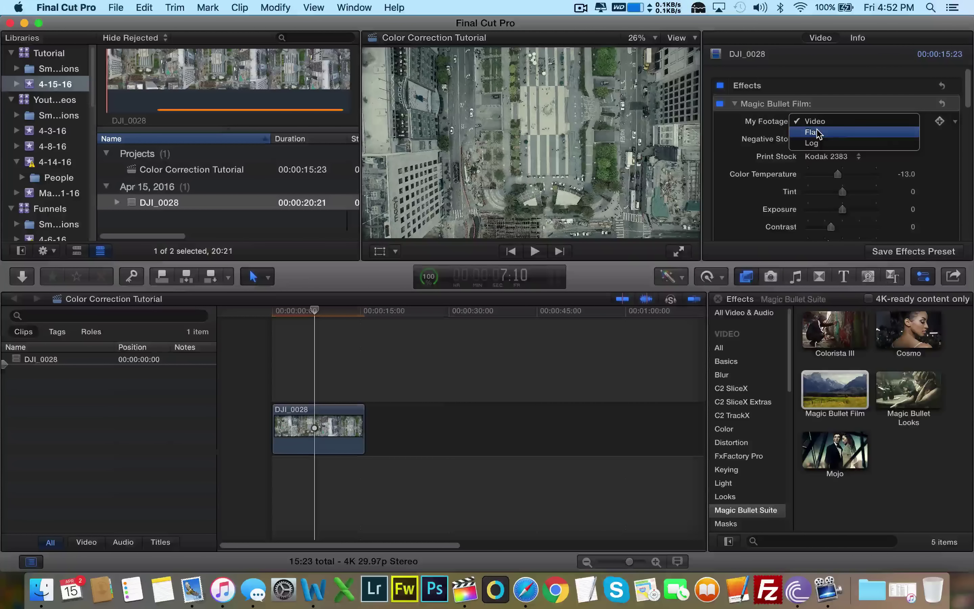
{"action": "left_click", "coordinate": [818, 133]}
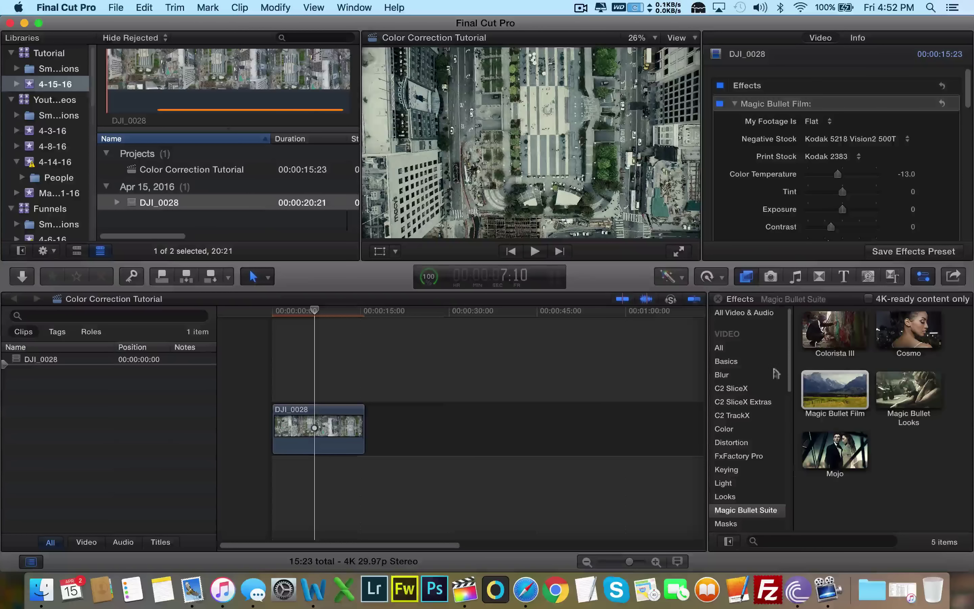
Search the Effects browser for 'letterbox' and apply Letterbox to the DJI_0028 clip
{"action": "left_click", "coordinate": [720, 346]}
{"action": "left_click", "coordinate": [781, 538]}
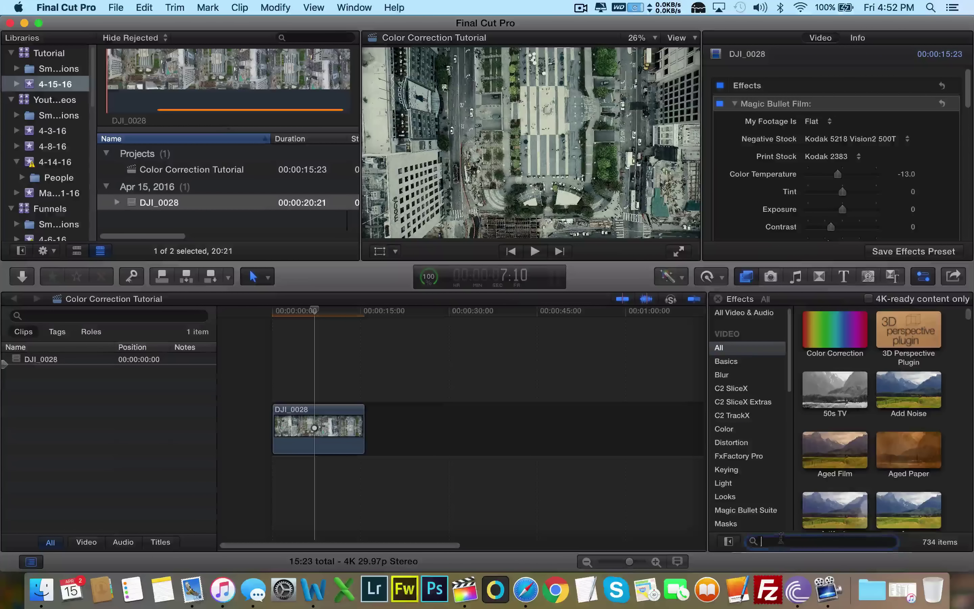
{"action": "type", "text": "letterbox"}
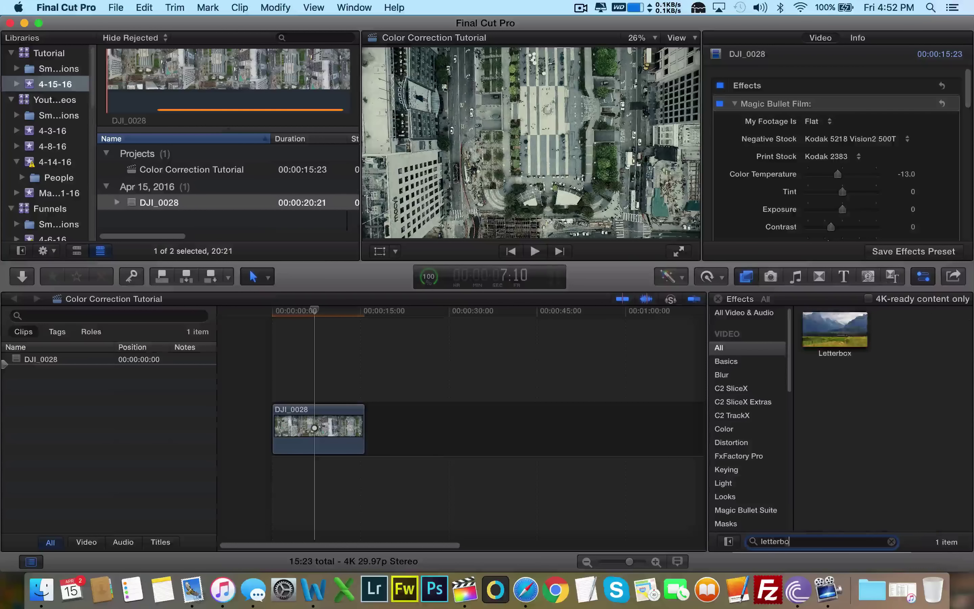
{"action": "left_click", "coordinate": [832, 324]}
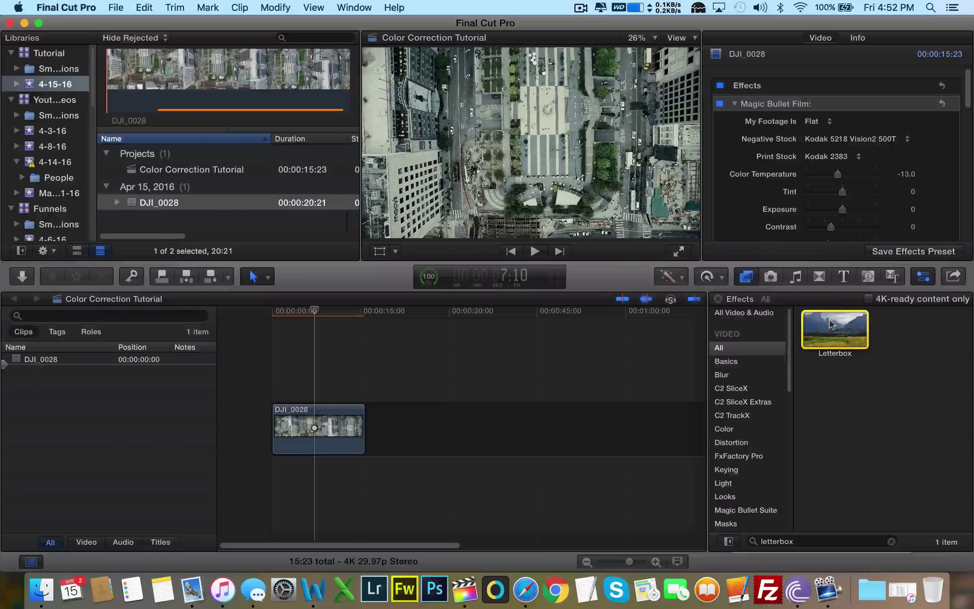
{"action": "left_click_drag", "start_coordinate": [832, 324], "coordinate": [318, 423]}
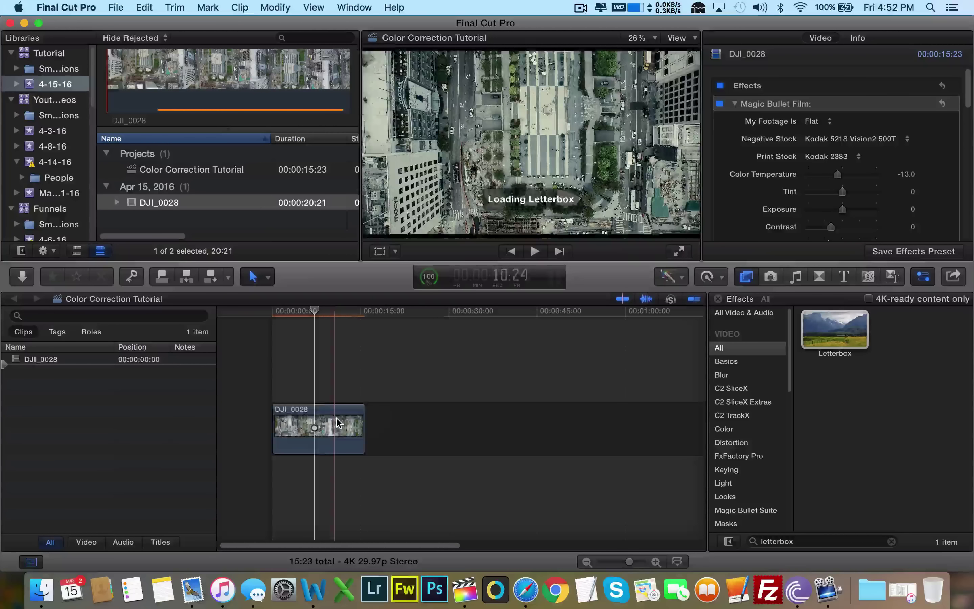
Set the Letterbox Border Size to 10 and play back the letterboxed clip
{"action": "left_click", "coordinate": [735, 104]}
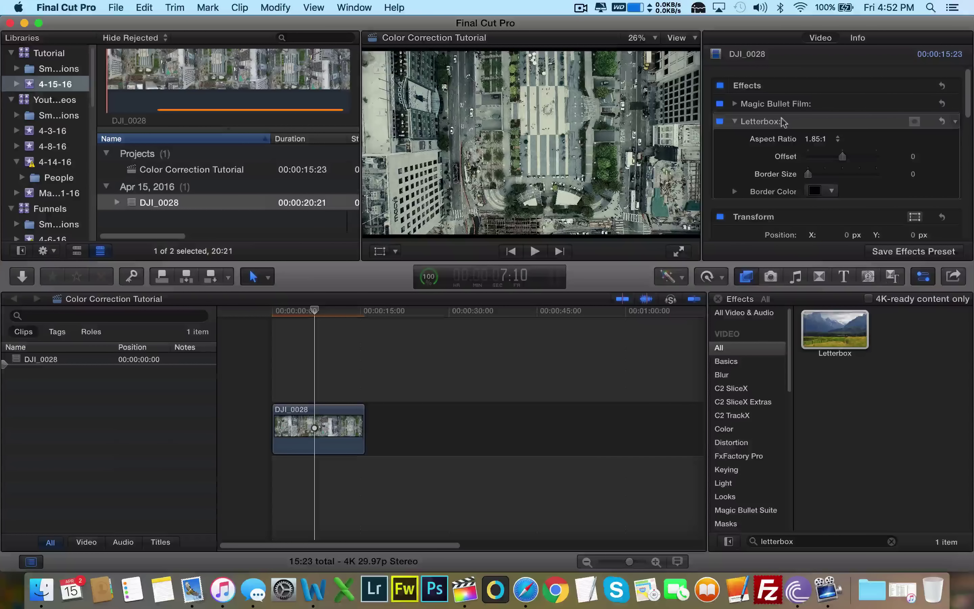
{"action": "left_click_drag", "start_coordinate": [808, 174], "coordinate": [897, 177]}
{"action": "key", "text": "Home"}
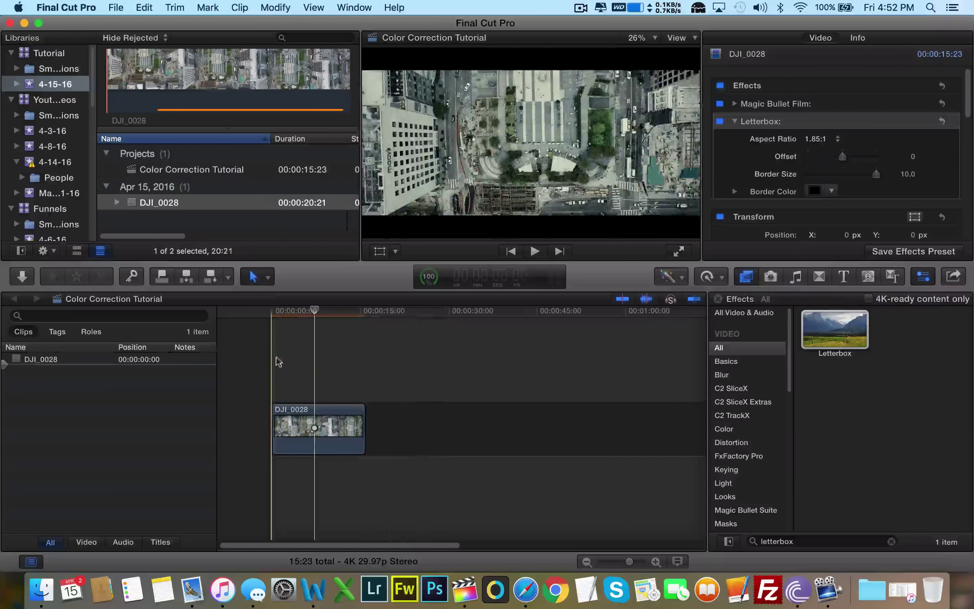
{"action": "key", "text": "space"}
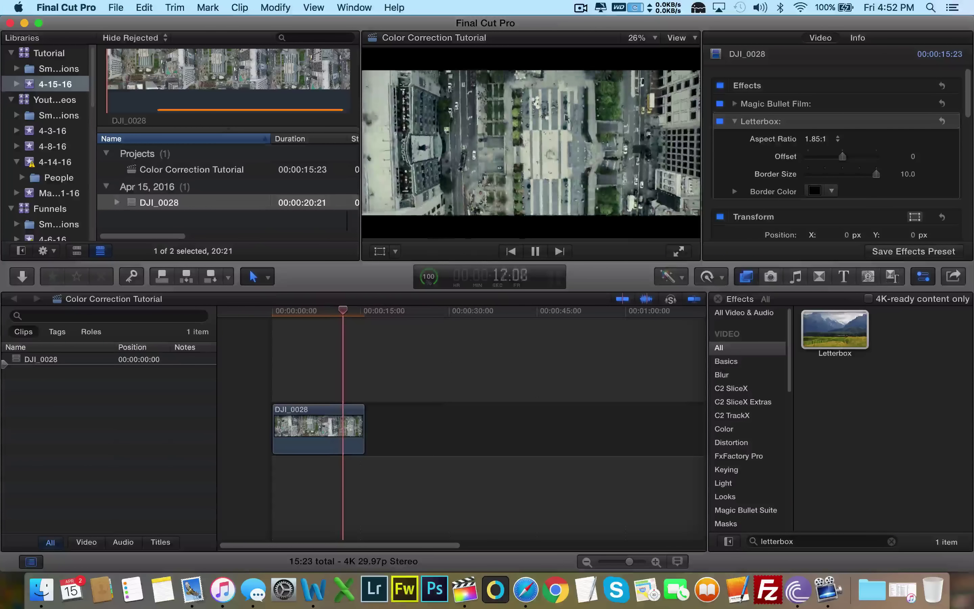
{"action": "key", "text": "space"}
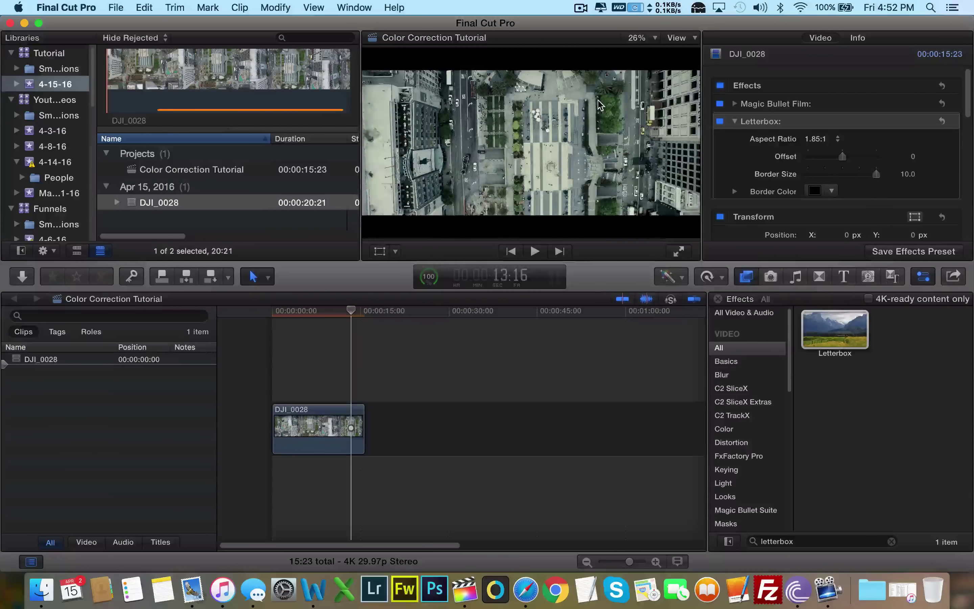
{"action": "left_click", "coordinate": [299, 355]}
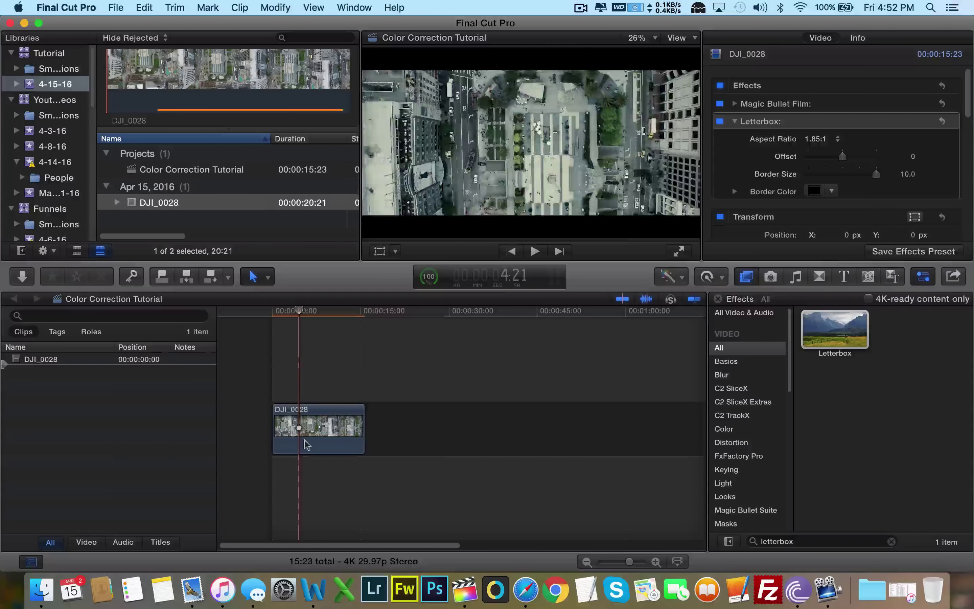
{"action": "left_click", "coordinate": [305, 443]}
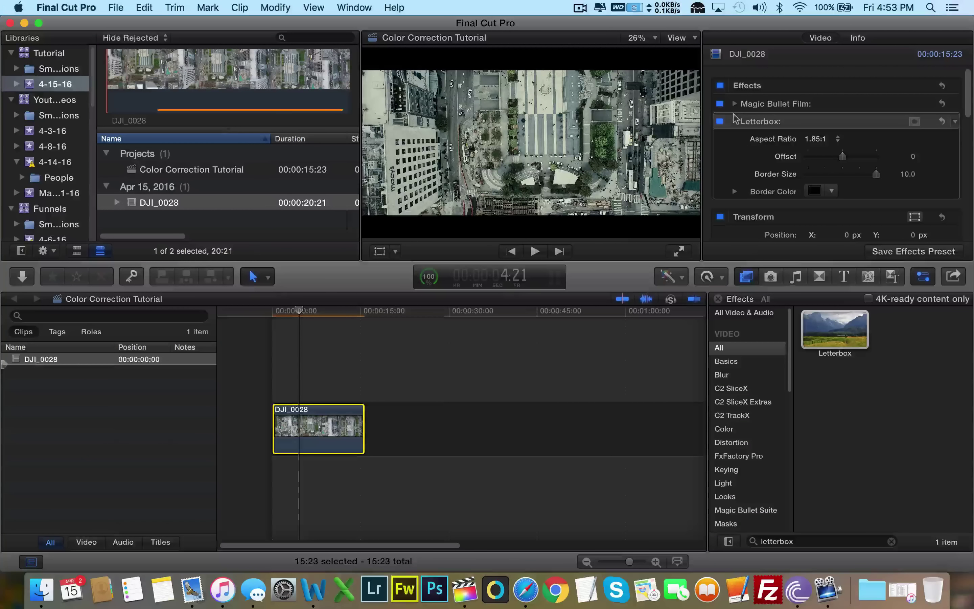
{"action": "left_click", "coordinate": [720, 86]}
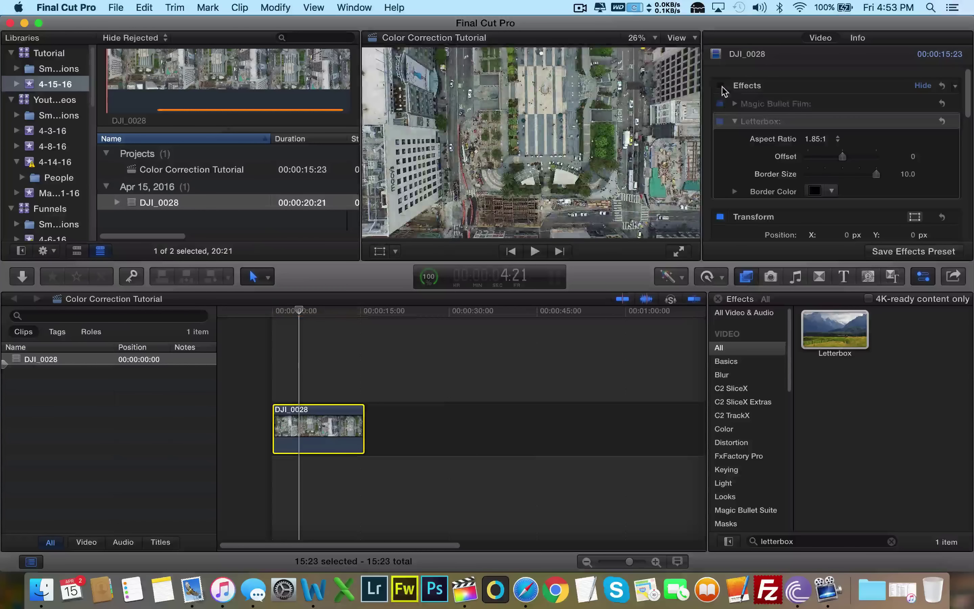
{"action": "left_click", "coordinate": [722, 86]}
{"action": "left_click", "coordinate": [722, 86]}
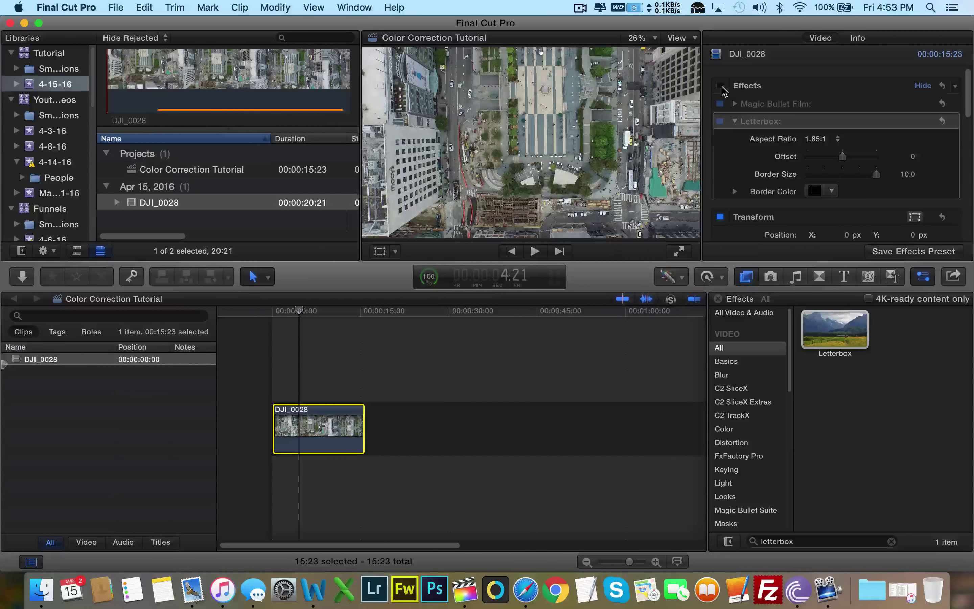
{"action": "left_click", "coordinate": [721, 86]}
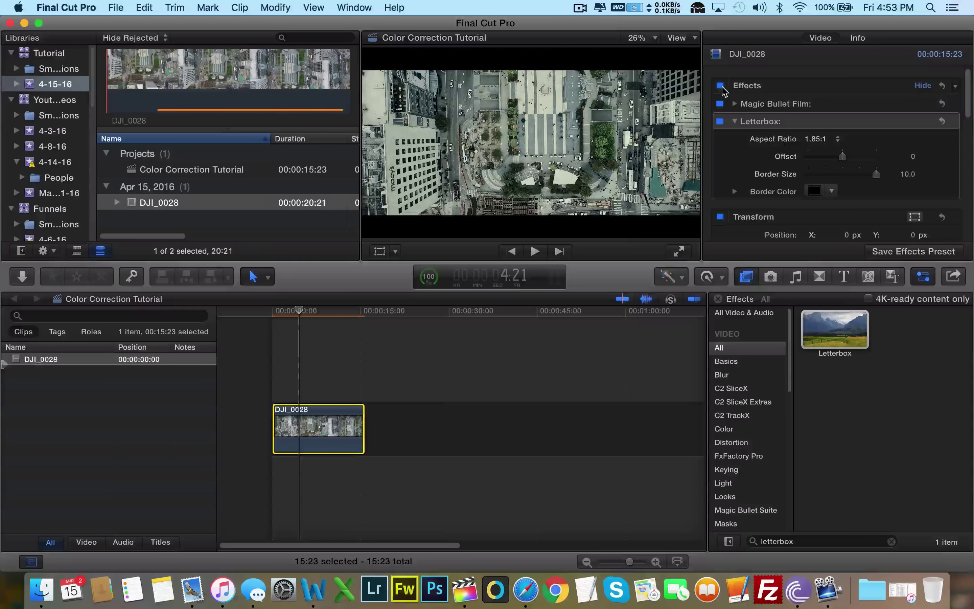
{"action": "left_click", "coordinate": [722, 86]}
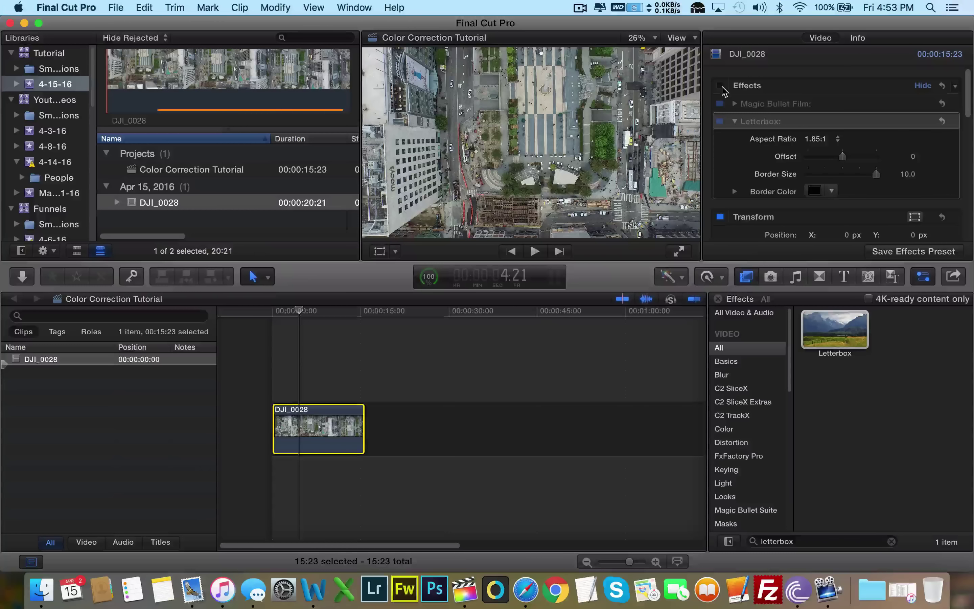
{"action": "left_click", "coordinate": [722, 87]}
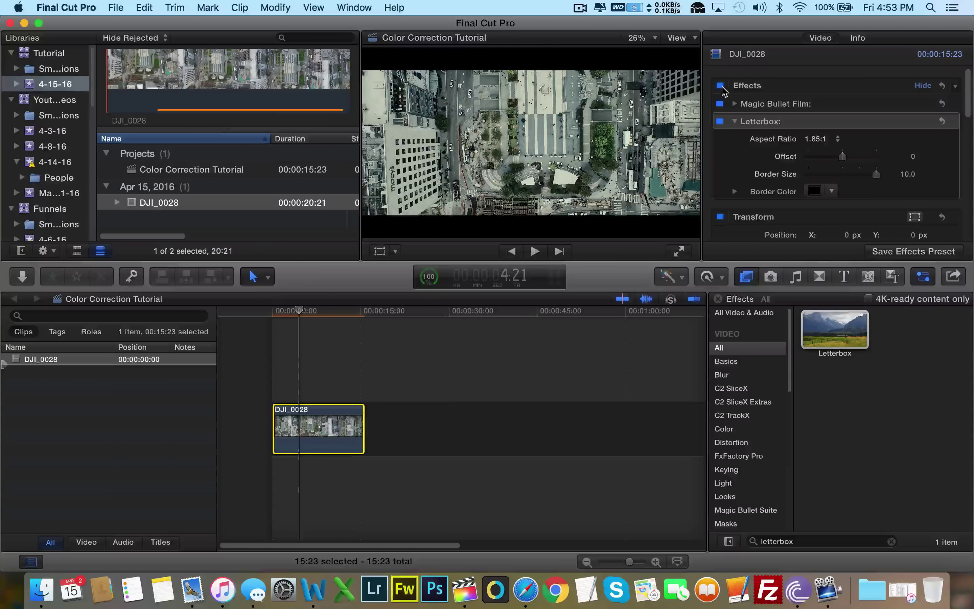
{"action": "left_click", "coordinate": [722, 89]}
{"action": "left_click", "coordinate": [722, 89]}
{"action": "left_click", "coordinate": [722, 86]}
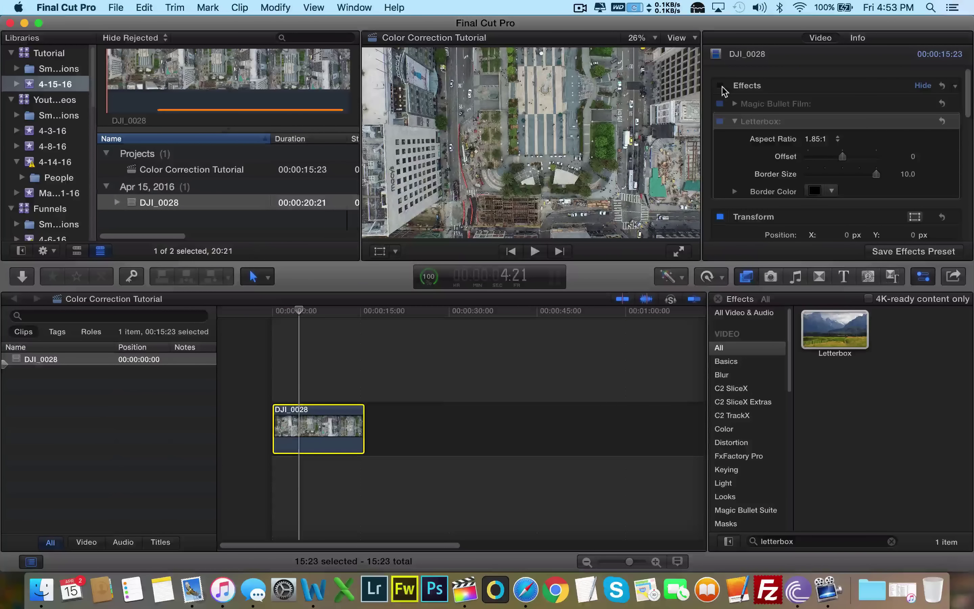
{"action": "left_click", "coordinate": [721, 88]}
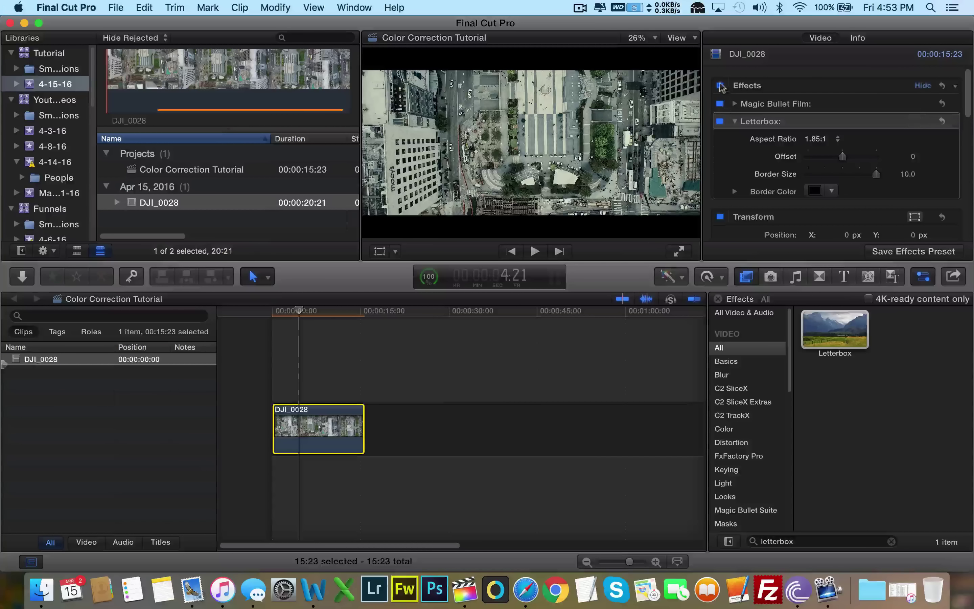
{"action": "left_click", "coordinate": [721, 86]}
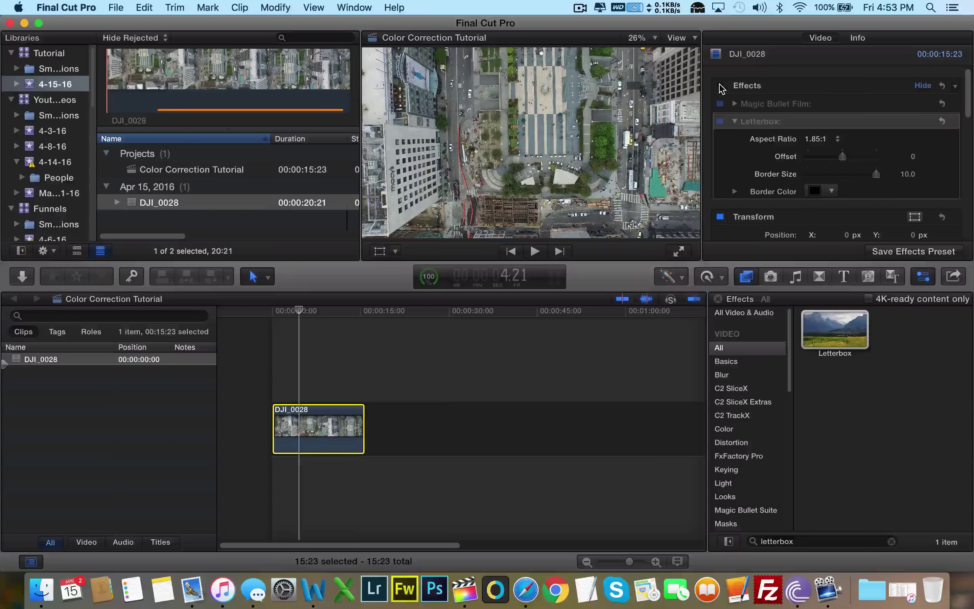
{"action": "left_click", "coordinate": [721, 85]}
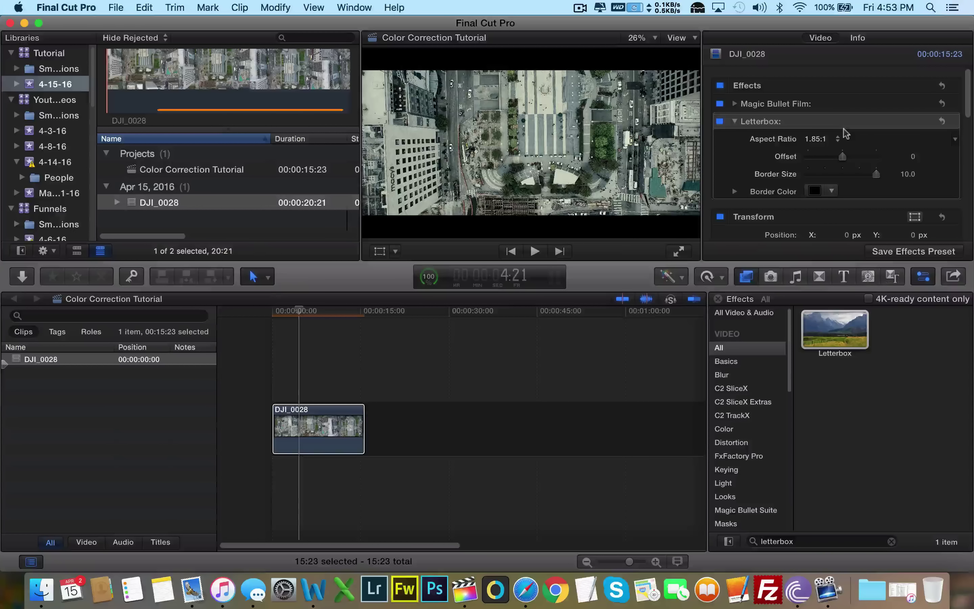
Delete Magic Bullet Film, clear the 'letterbox' search, and apply Color Correction to DJI_0028
{"action": "left_click", "coordinate": [787, 107]}
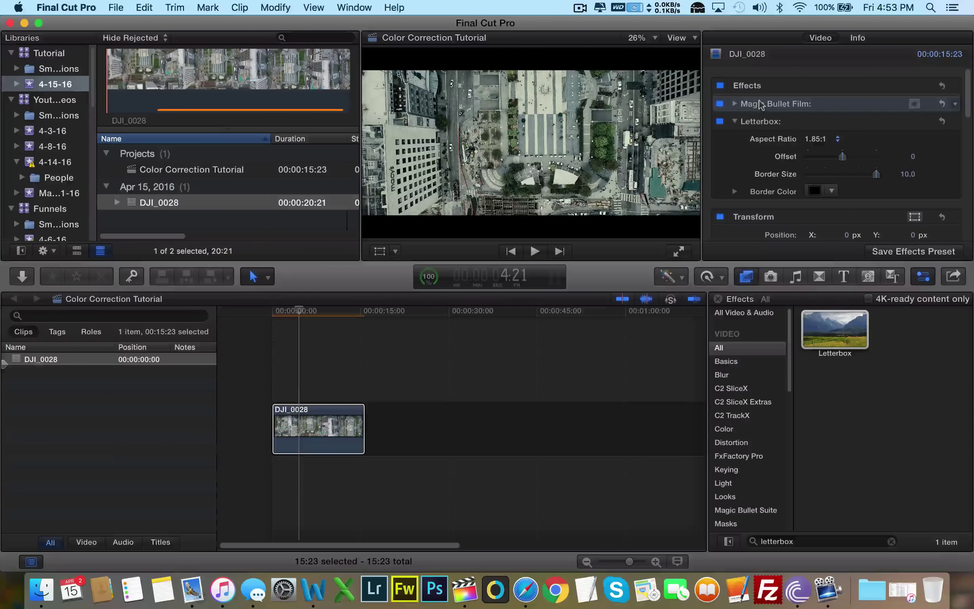
{"action": "key", "text": "Delete"}
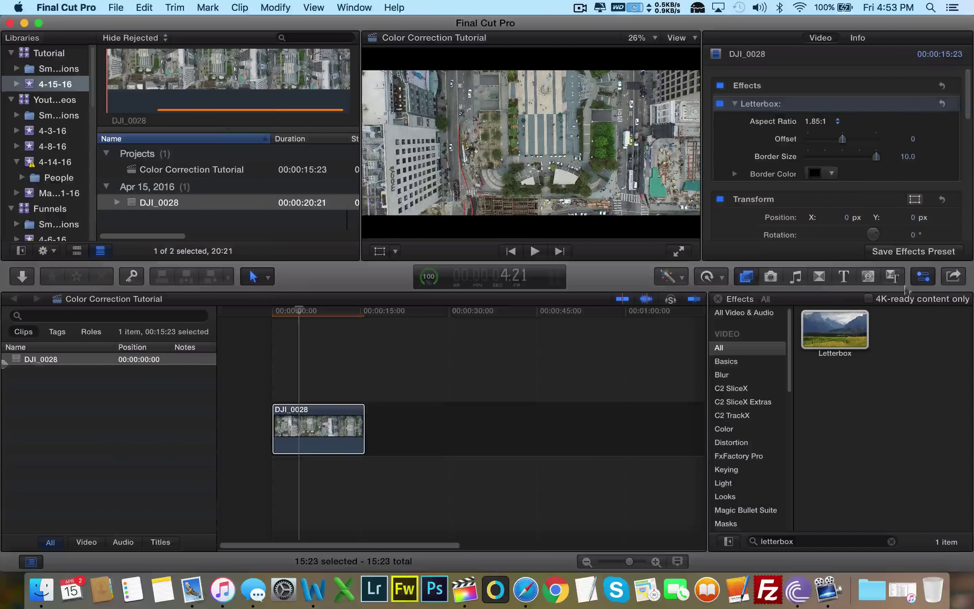
{"action": "double_click", "coordinate": [886, 542]}
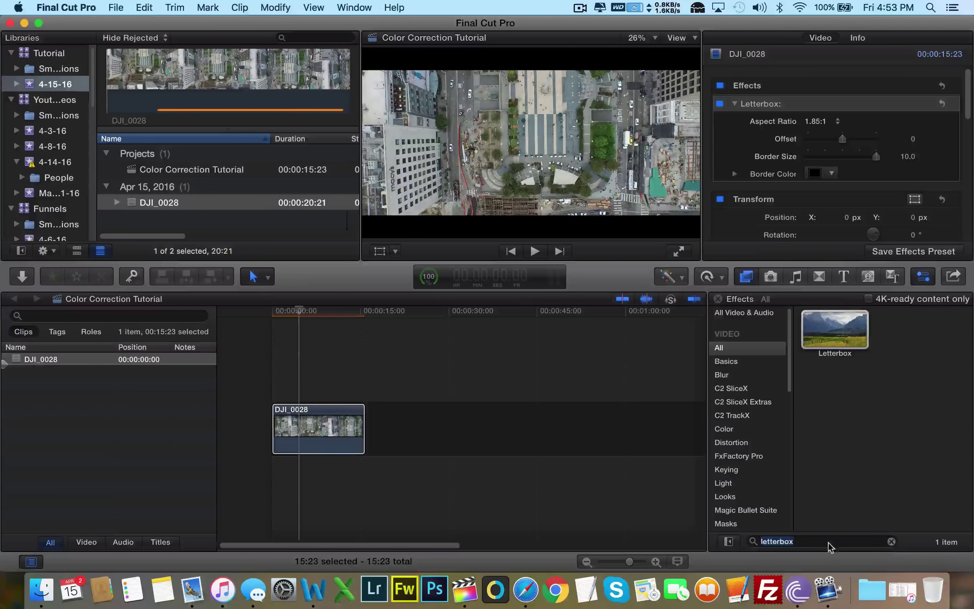
{"action": "left_click", "coordinate": [892, 541]}
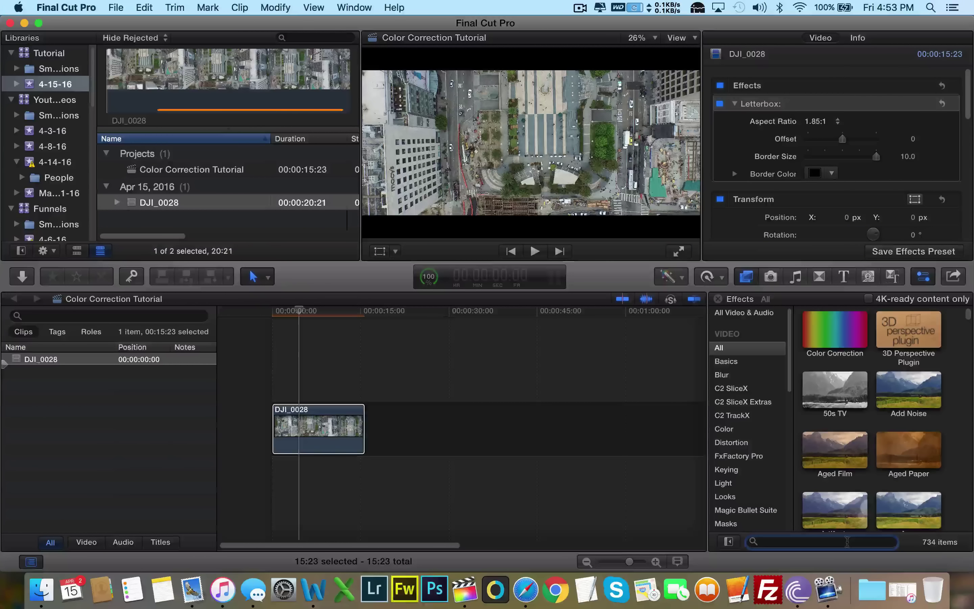
{"action": "left_click_drag", "start_coordinate": [862, 355], "coordinate": [320, 427]}
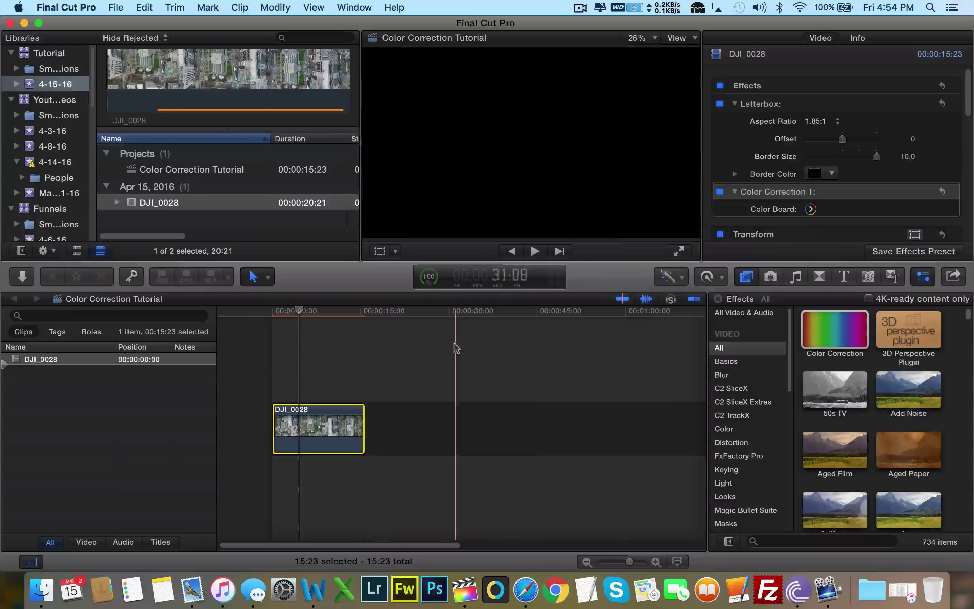
{"action": "left_click", "coordinate": [292, 356]}
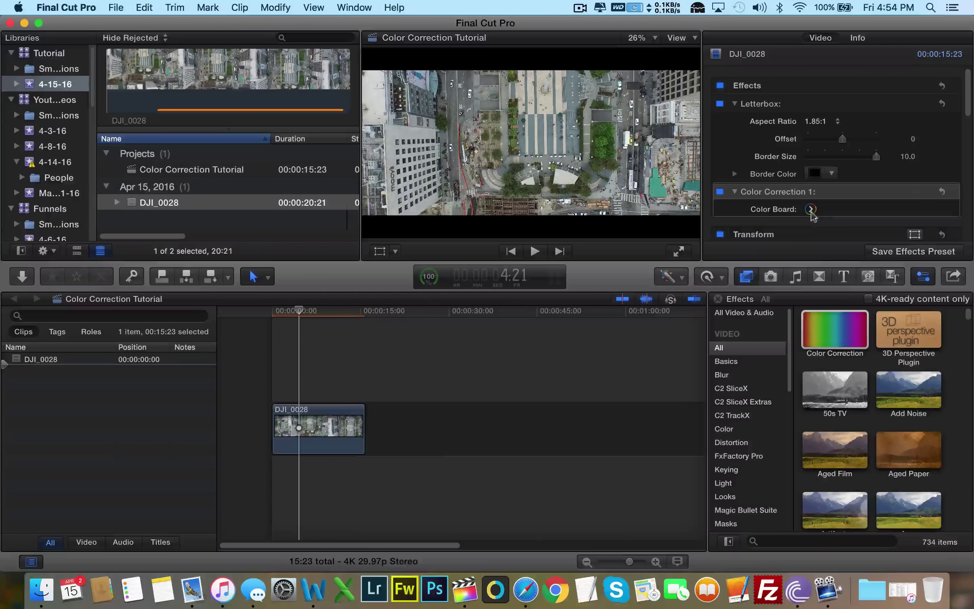
Drop the shadow saturation with midtones left neutral, then raise shadow exposure slightly in the Color Board
{"action": "left_click", "coordinate": [811, 209]}
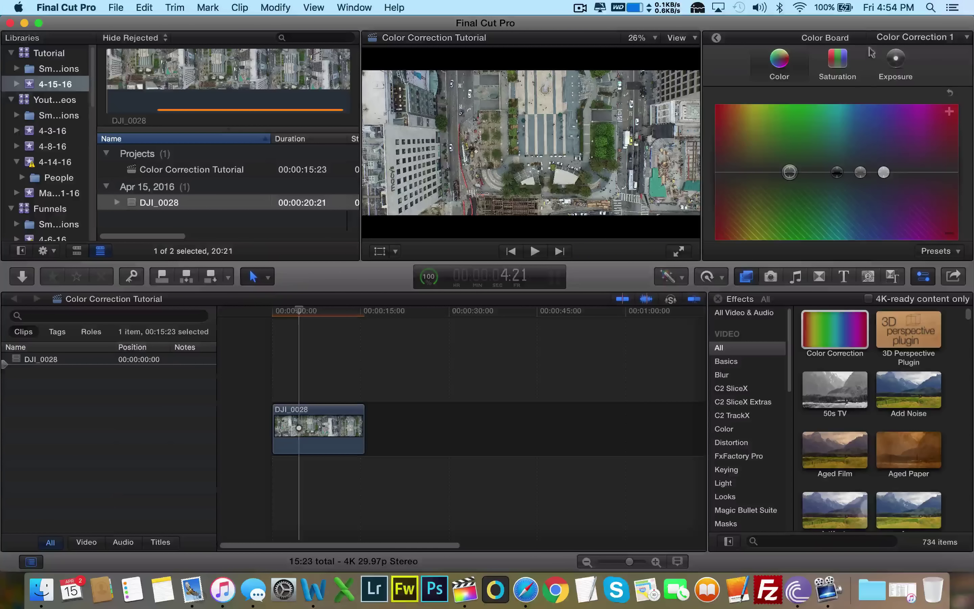
{"action": "left_click", "coordinate": [839, 59]}
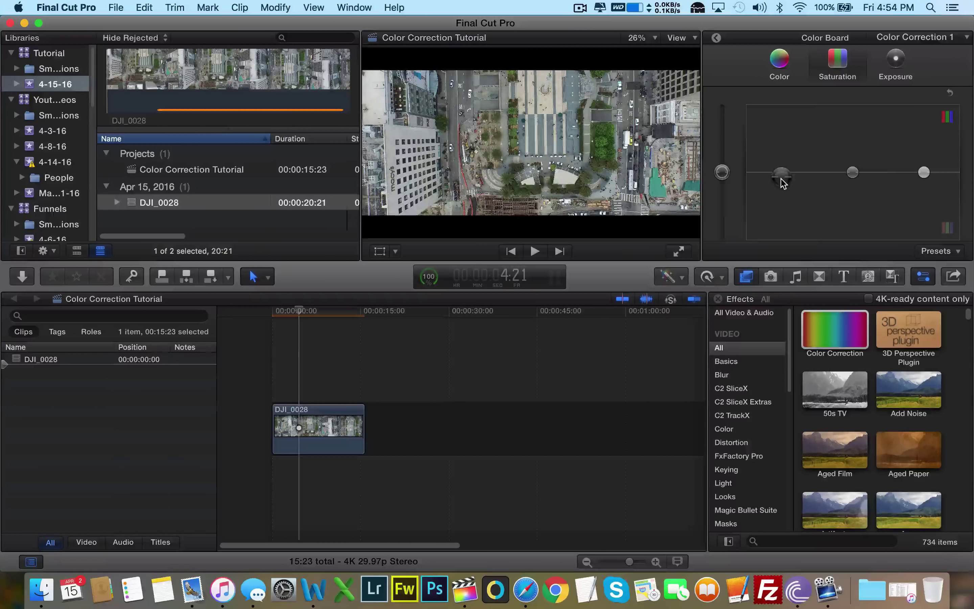
{"action": "left_click_drag", "start_coordinate": [781, 178], "coordinate": [786, 101]}
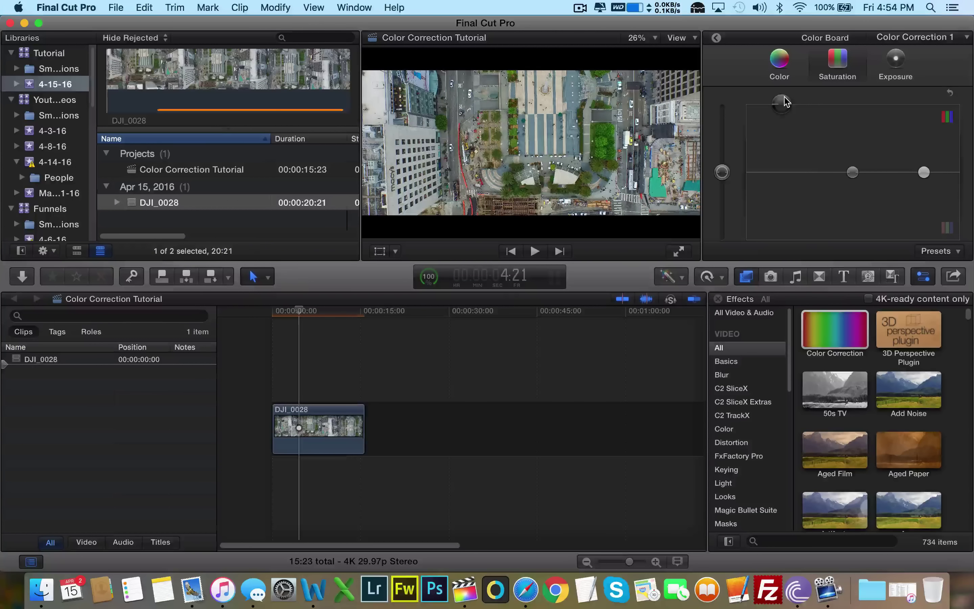
{"action": "left_click_drag", "start_coordinate": [780, 169], "coordinate": [775, 209]}
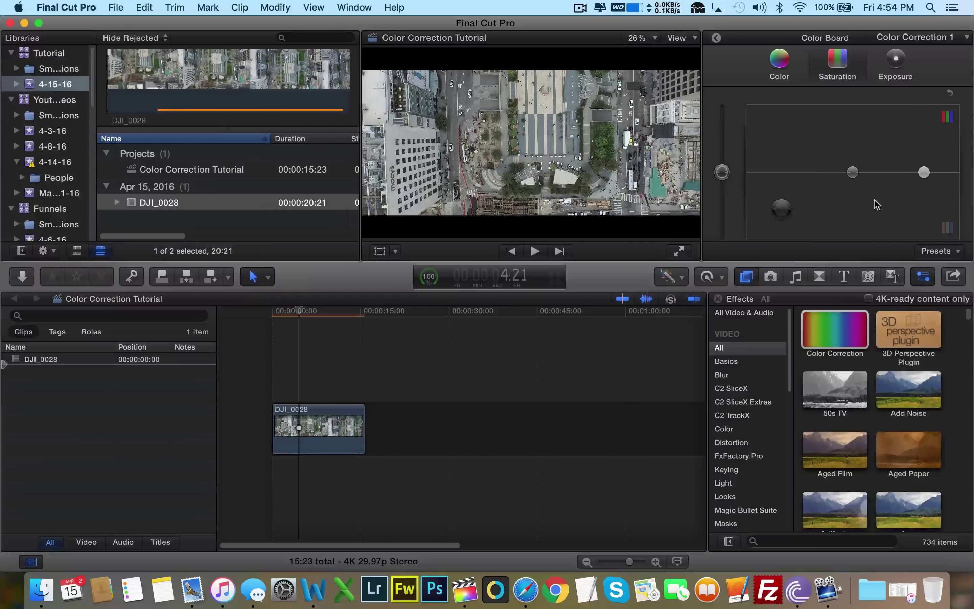
{"action": "mouse_move", "coordinate": [856, 174]}
{"action": "left_mouse_down"}
{"action": "mouse_move", "coordinate": [853, 115]}
{"action": "mouse_move", "coordinate": [847, 191]}
{"action": "left_mouse_up"}
{"action": "left_click_drag", "start_coordinate": [848, 202], "coordinate": [847, 177]}
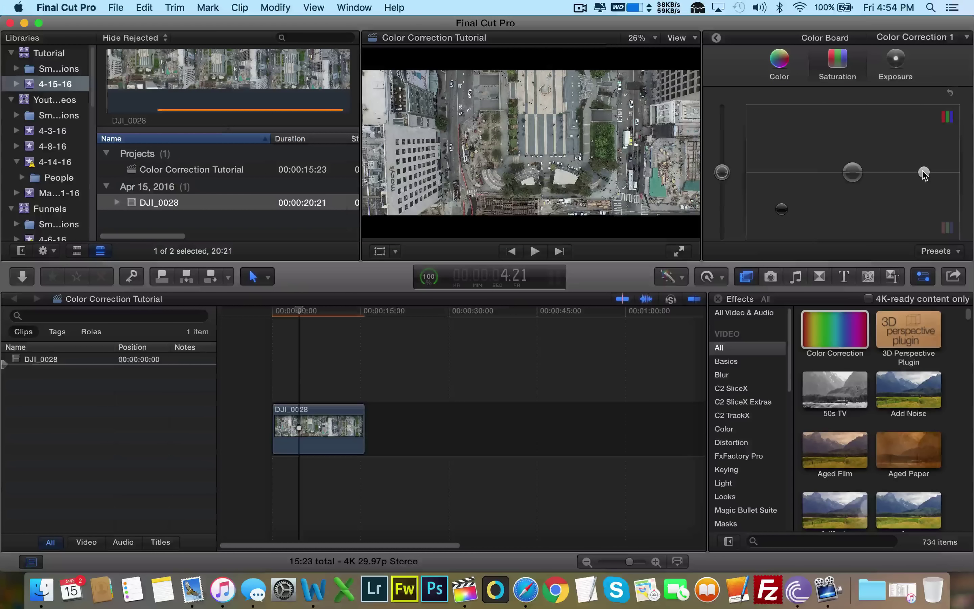
{"action": "mouse_move", "coordinate": [924, 173]}
{"action": "left_mouse_down"}
{"action": "mouse_move", "coordinate": [917, 118]}
{"action": "mouse_move", "coordinate": [924, 204]}
{"action": "mouse_move", "coordinate": [924, 173]}
{"action": "left_mouse_up"}
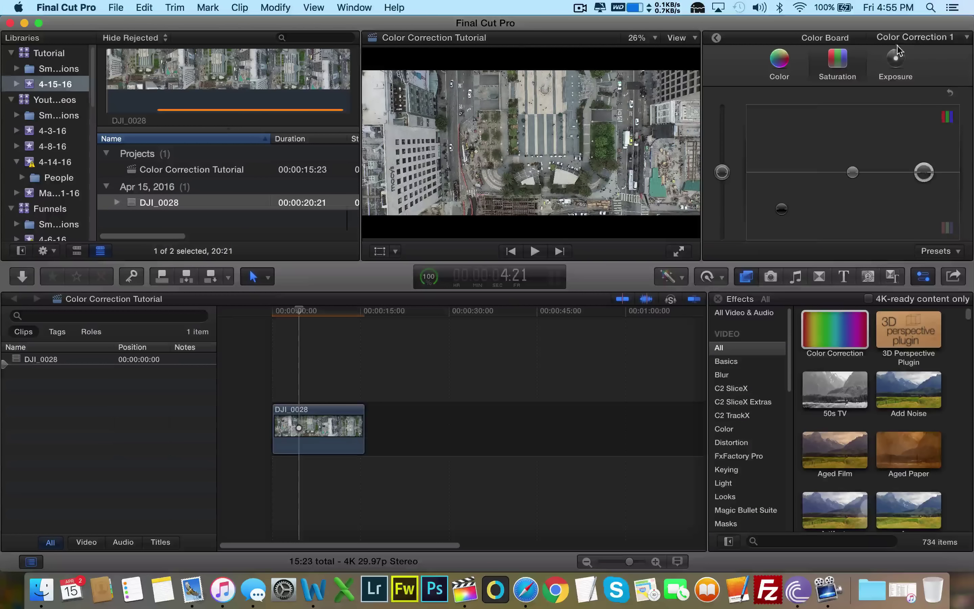
{"action": "left_click", "coordinate": [897, 61]}
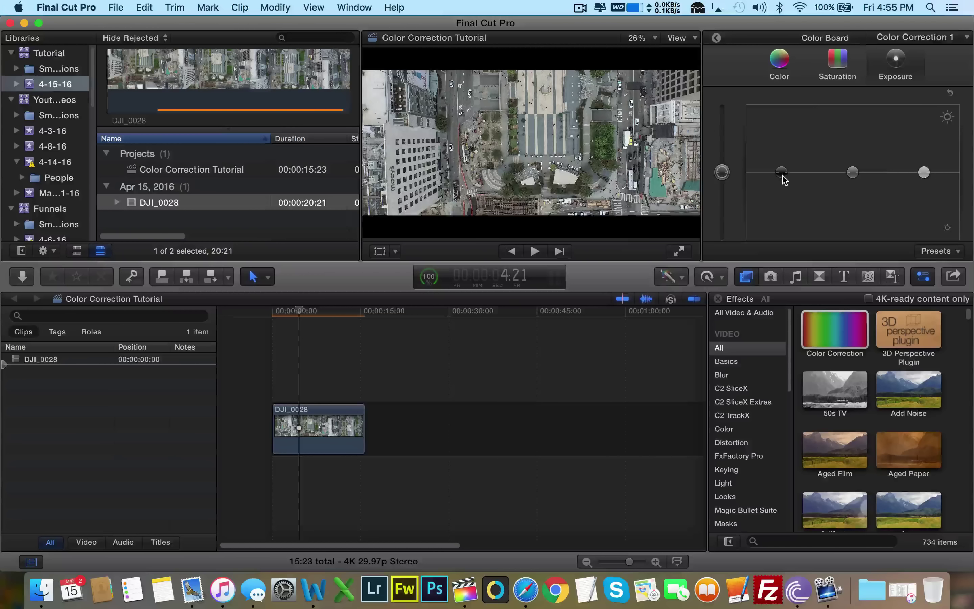
{"action": "mouse_move", "coordinate": [782, 173]}
{"action": "left_mouse_down"}
{"action": "mouse_move", "coordinate": [782, 155]}
{"action": "mouse_move", "coordinate": [782, 198]}
{"action": "mouse_move", "coordinate": [784, 163]}
{"action": "mouse_move", "coordinate": [787, 179]}
{"action": "left_mouse_up"}
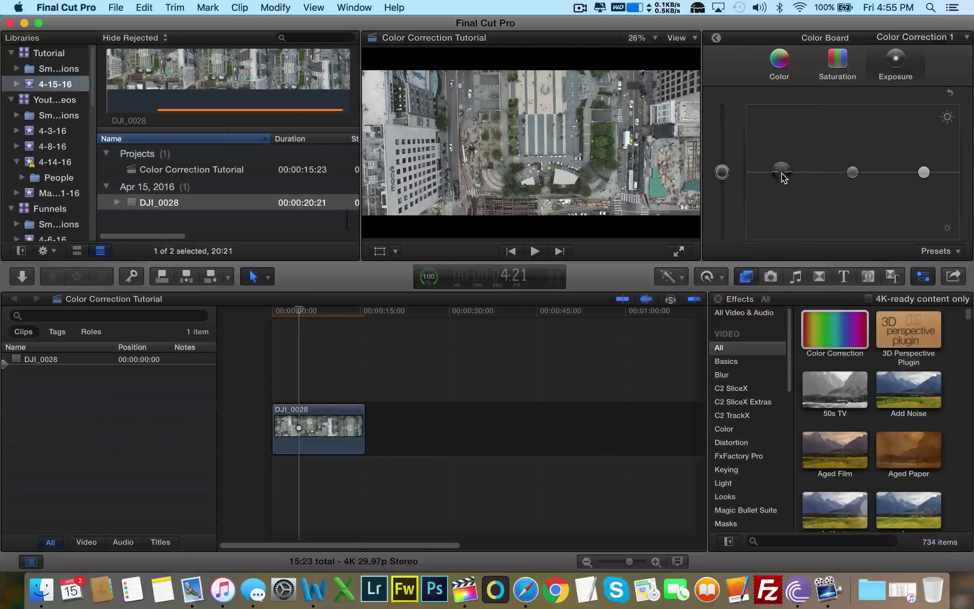
Tint the midtones toward blue, then toggle the effects off and on to compare the grade
{"action": "left_click", "coordinate": [779, 60]}
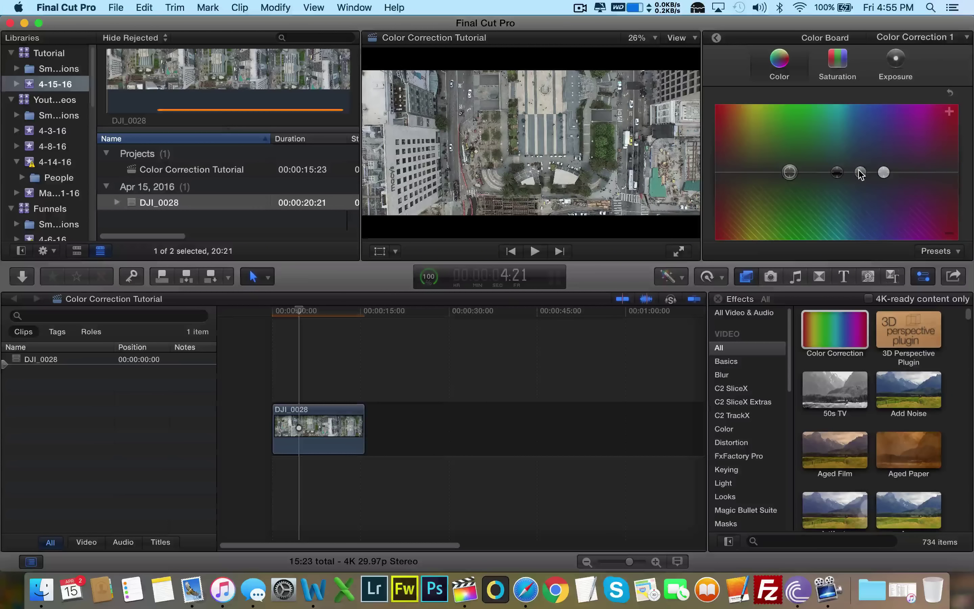
{"action": "left_click_drag", "start_coordinate": [858, 173], "coordinate": [861, 158]}
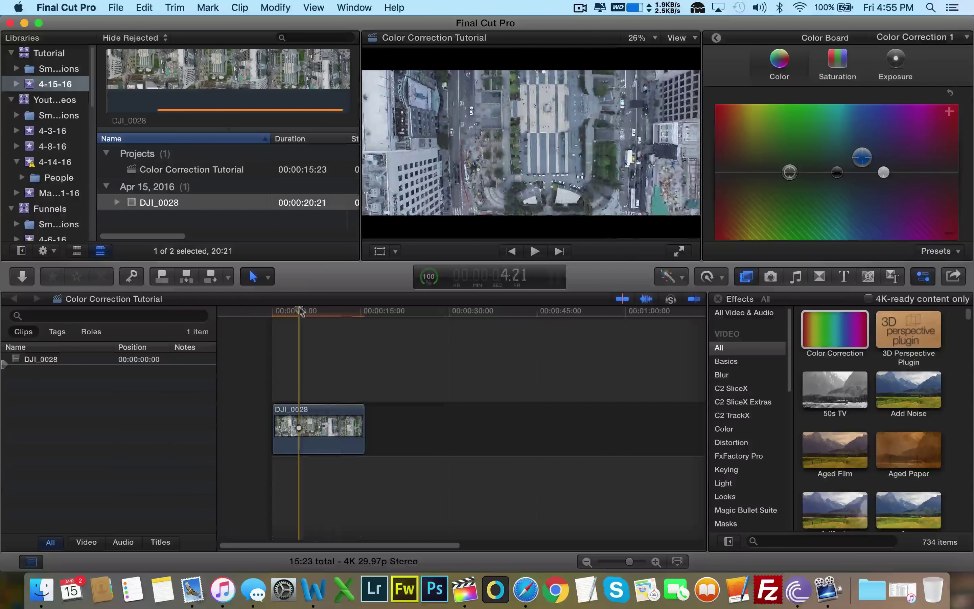
{"action": "left_click", "coordinate": [716, 38]}
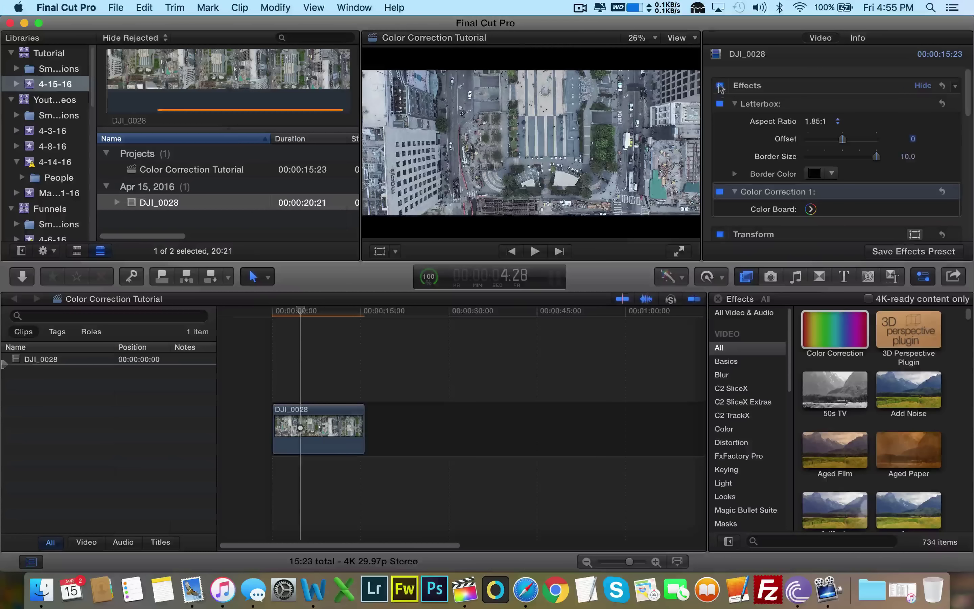
{"action": "left_click", "coordinate": [720, 85]}
{"action": "left_click", "coordinate": [720, 85]}
{"action": "left_click", "coordinate": [721, 85]}
{"action": "left_click", "coordinate": [721, 85]}
Nudge the shadow and midtone tints slightly and push the highlights toward blue
{"action": "left_click", "coordinate": [811, 209]}
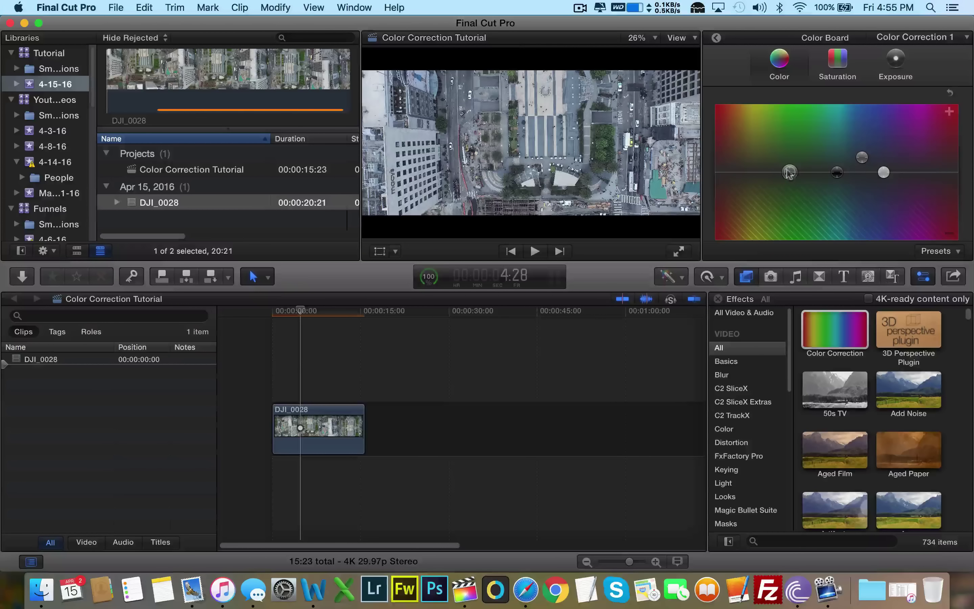
{"action": "left_click_drag", "start_coordinate": [789, 173], "coordinate": [785, 170]}
{"action": "left_click_drag", "start_coordinate": [837, 175], "coordinate": [837, 177]}
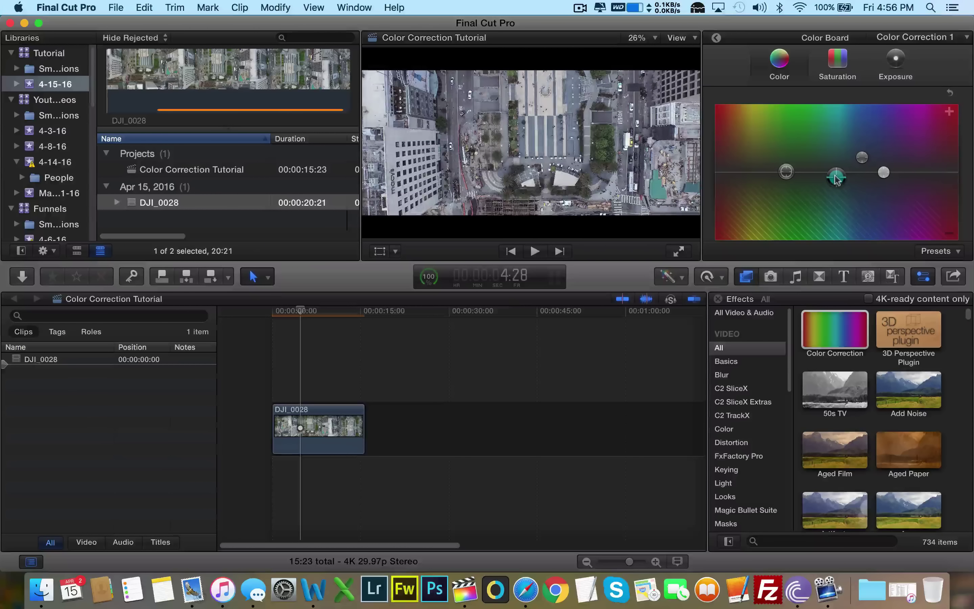
{"action": "left_click", "coordinate": [862, 157]}
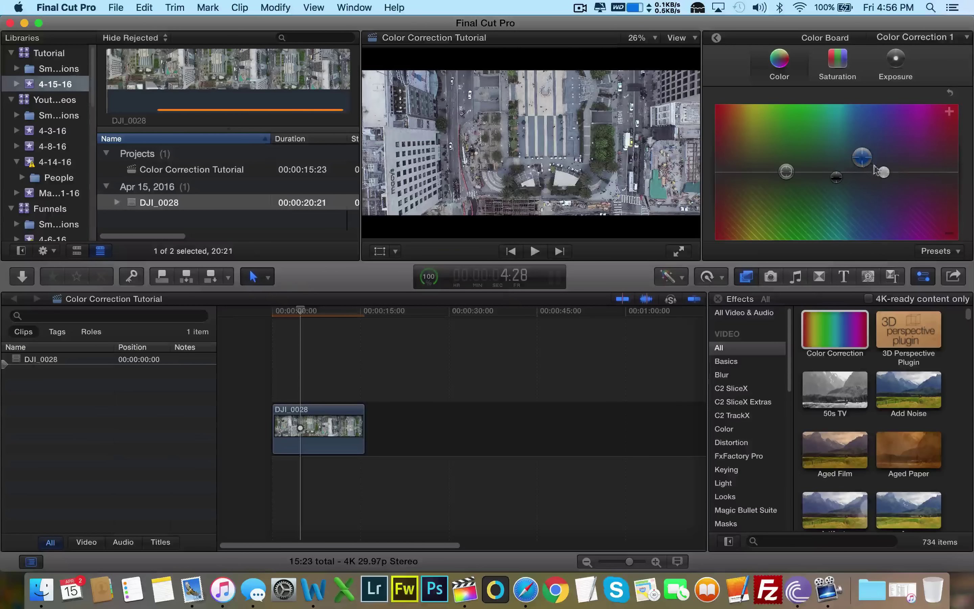
{"action": "left_click", "coordinate": [883, 171]}
{"action": "left_click_drag", "start_coordinate": [883, 171], "coordinate": [883, 177]}
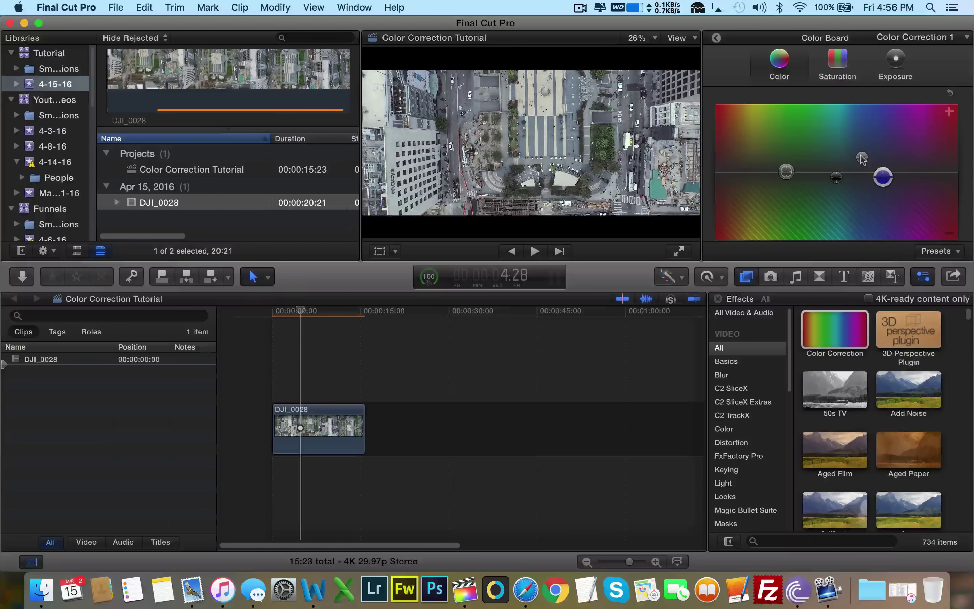
Shift the global tint slightly cooler and fine-tune the highlights further toward blue
{"action": "left_click_drag", "start_coordinate": [860, 155], "coordinate": [863, 151]}
{"action": "left_click", "coordinate": [883, 177]}
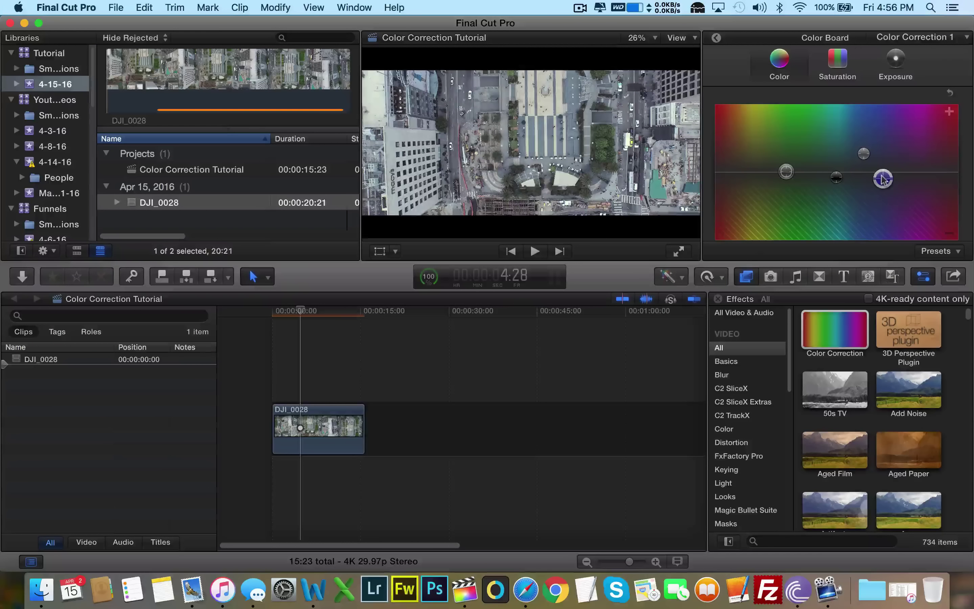
{"action": "left_click", "coordinate": [951, 115]}
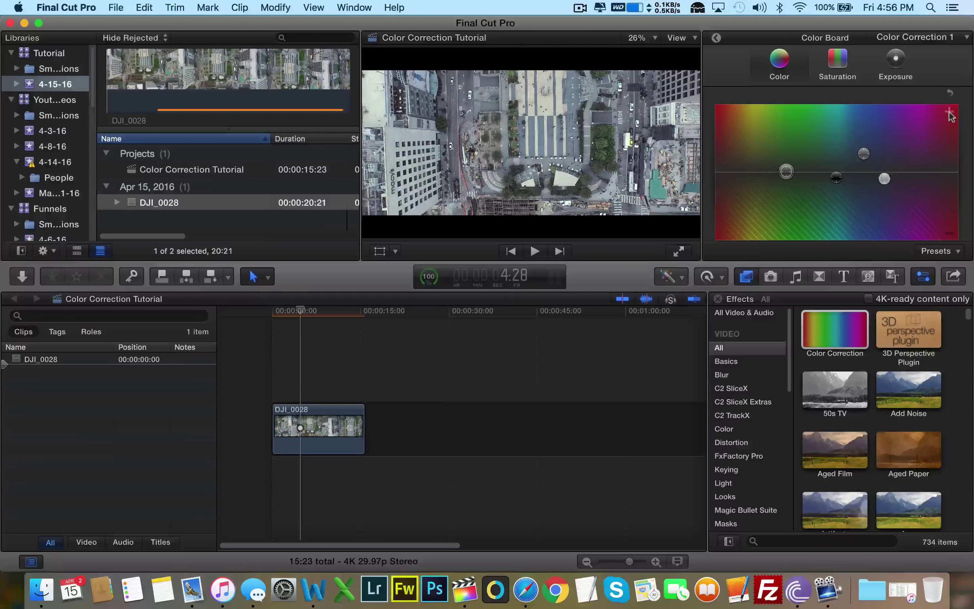
{"action": "left_click", "coordinate": [888, 180]}
{"action": "left_click_drag", "start_coordinate": [889, 180], "coordinate": [887, 181]}
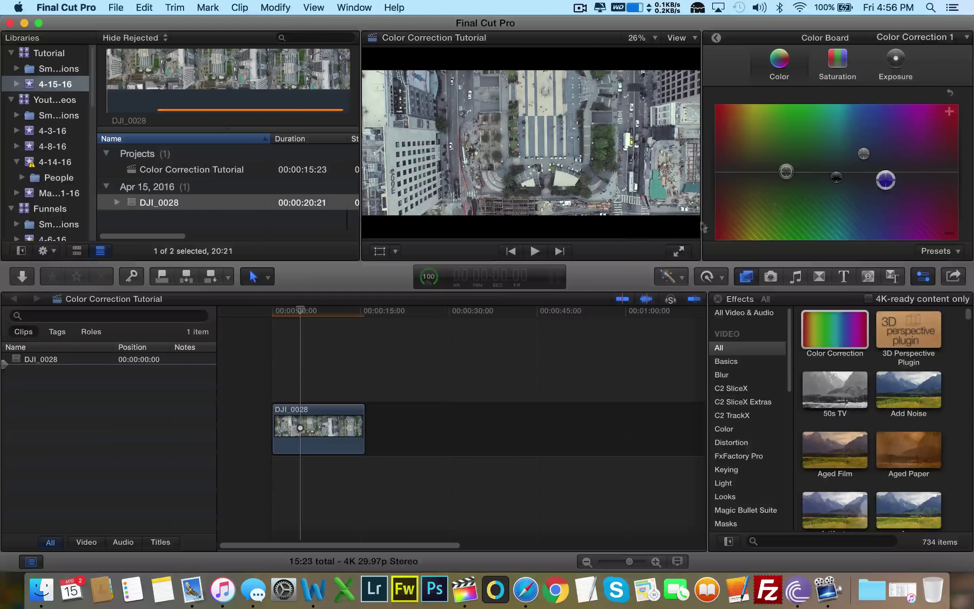
{"action": "left_click_drag", "start_coordinate": [886, 181], "coordinate": [885, 184]}
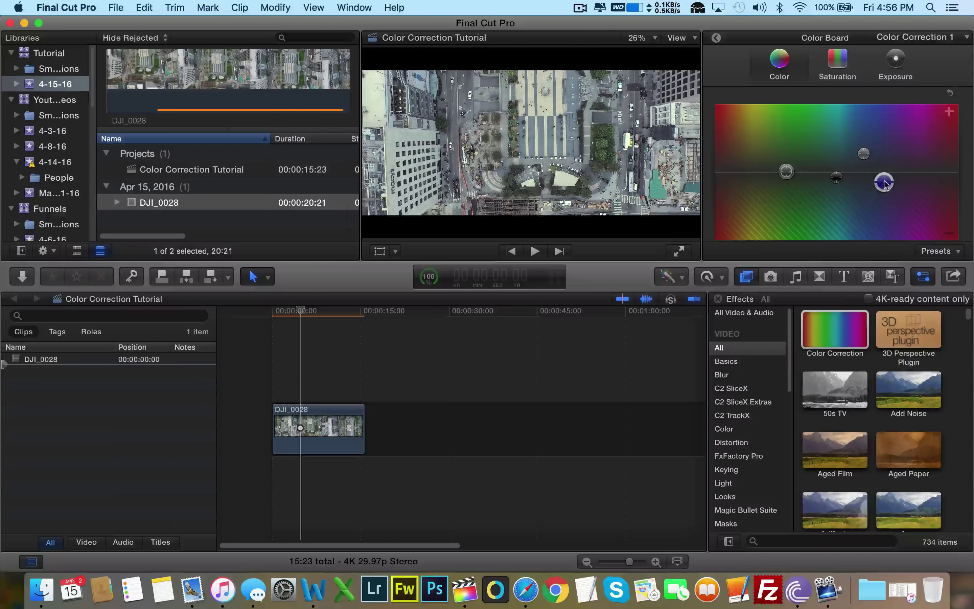
Apply Add Noise to DJI_0028 and set its type to Gaussian Noise (Film Grain)
{"action": "left_click", "coordinate": [896, 398]}
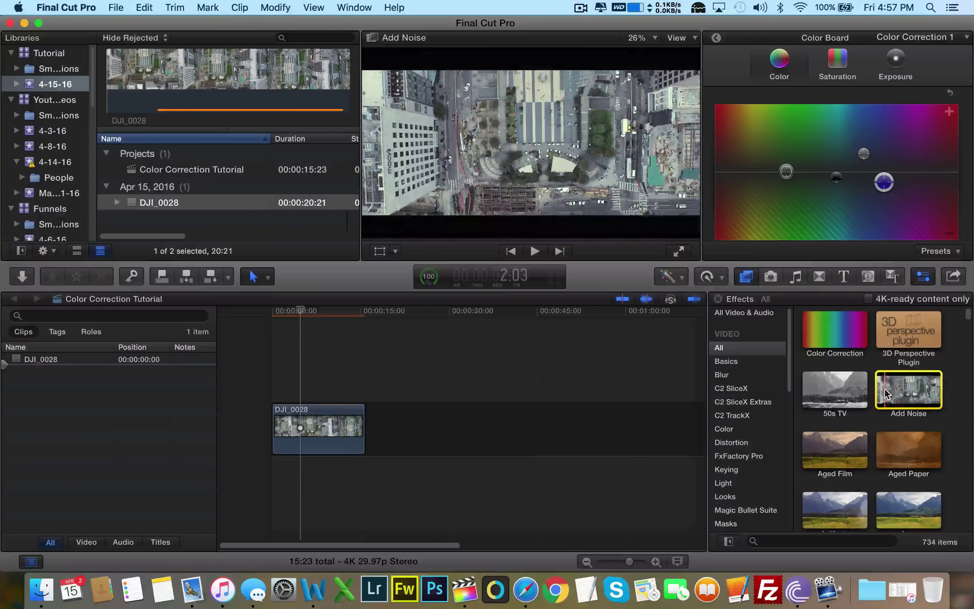
{"action": "left_click_drag", "start_coordinate": [886, 392], "coordinate": [326, 419]}
{"action": "left_click", "coordinate": [331, 421]}
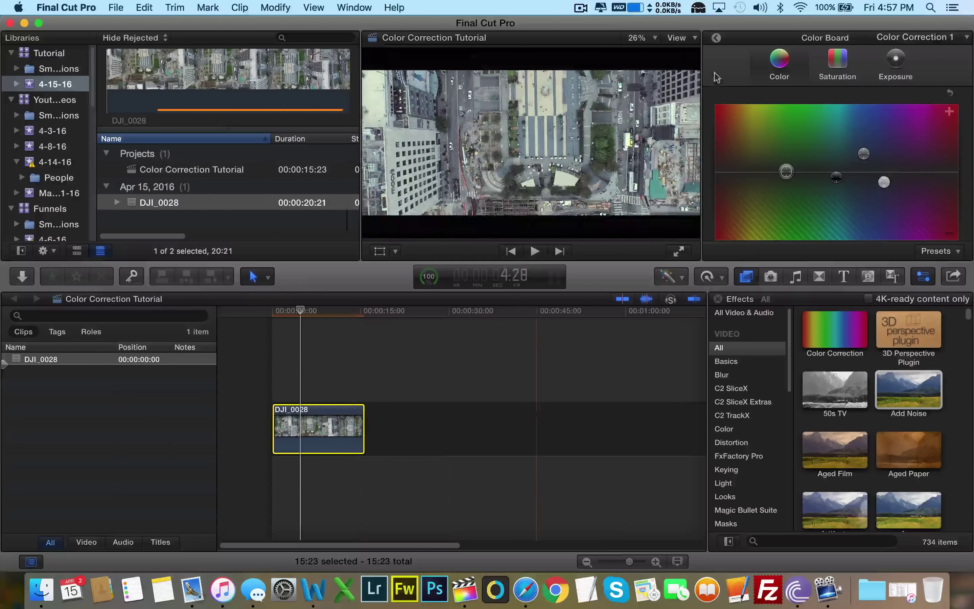
{"action": "left_click", "coordinate": [716, 37]}
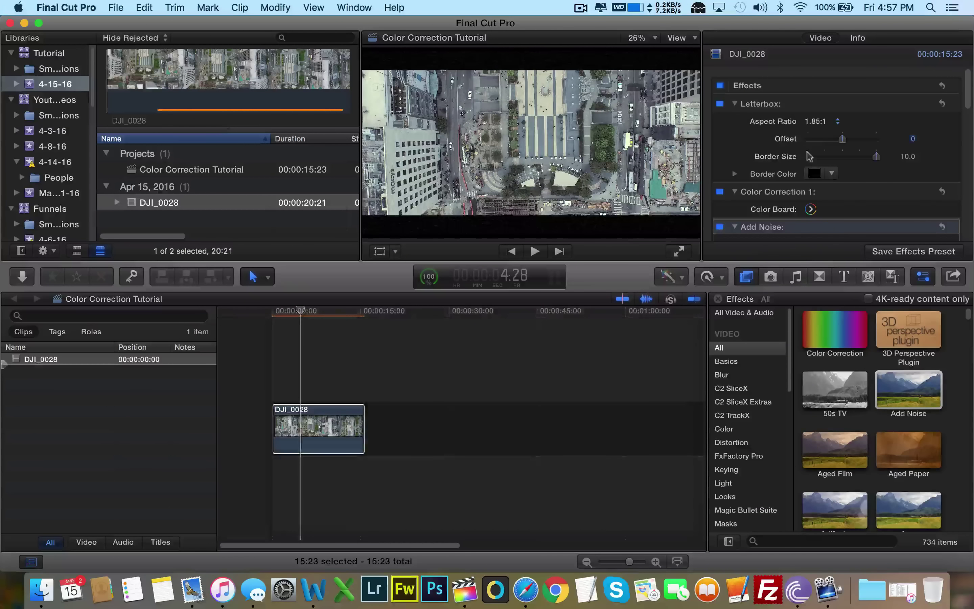
{"action": "scroll", "coordinate": [777, 228], "scroll_direction": "down", "scroll_amount": 3}
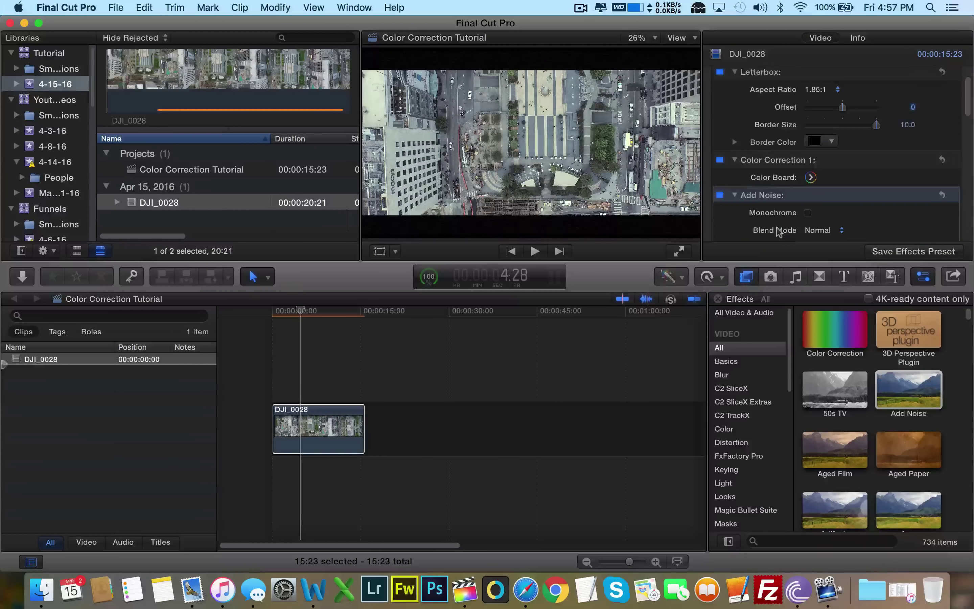
{"action": "scroll", "coordinate": [776, 227], "scroll_direction": "down", "scroll_amount": 5}
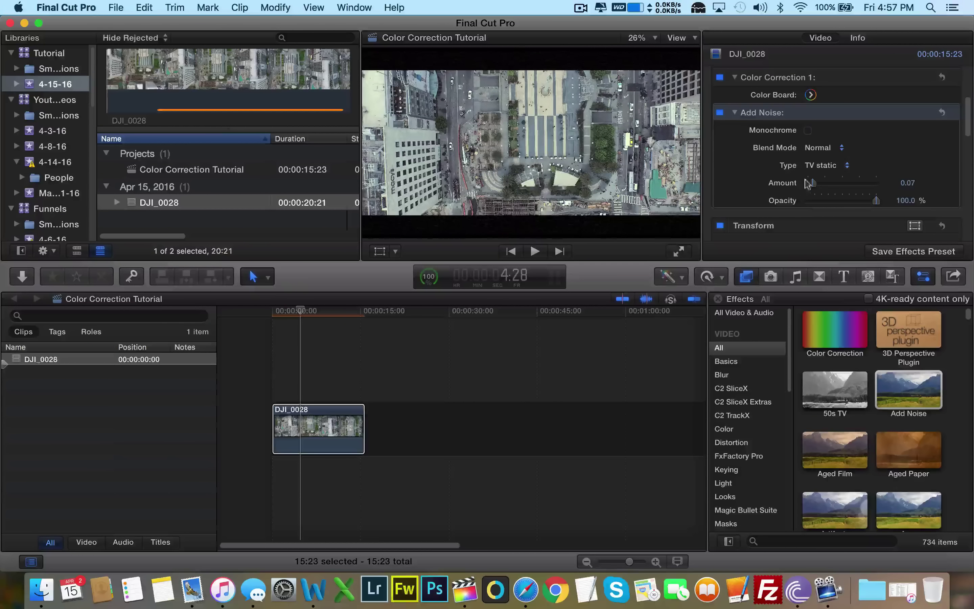
{"action": "left_click_drag", "start_coordinate": [808, 183], "coordinate": [819, 184]}
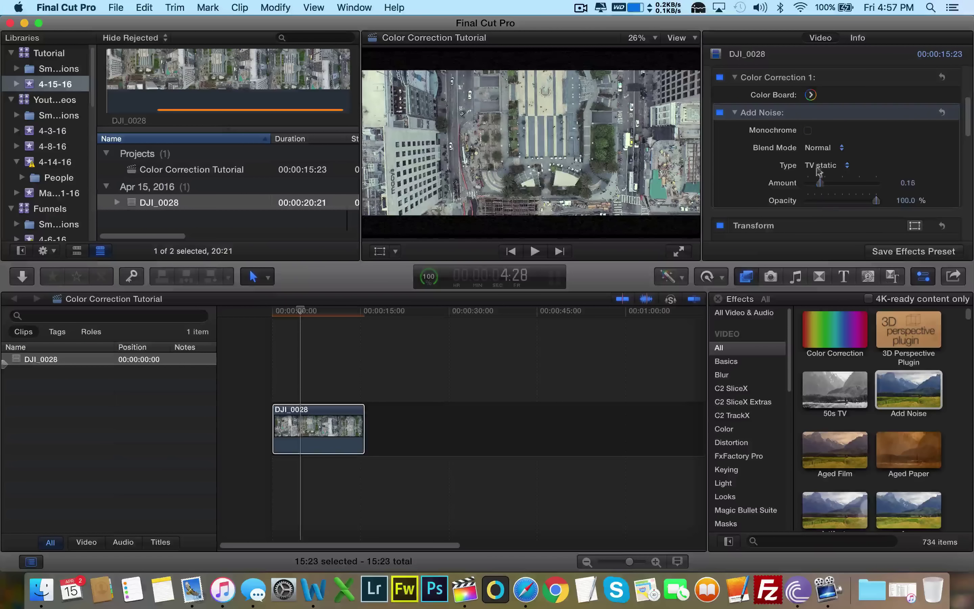
{"action": "left_click", "coordinate": [818, 165]}
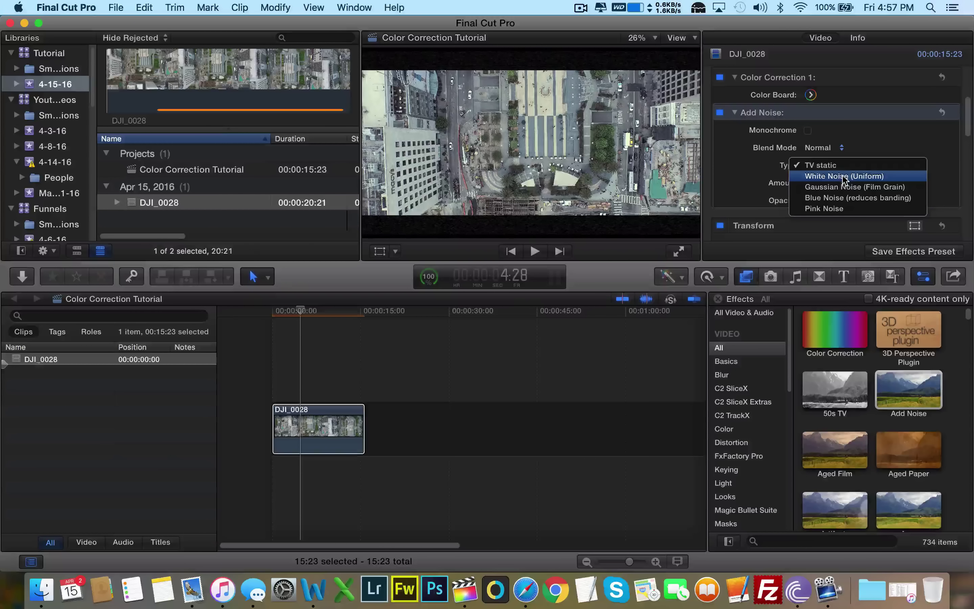
{"action": "left_click", "coordinate": [869, 188]}
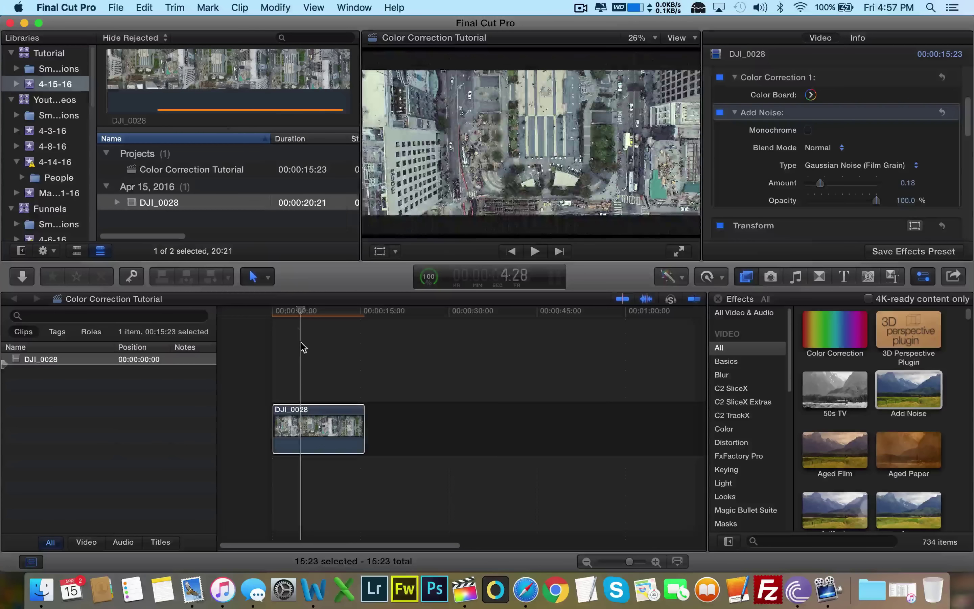
Scrub to inspect the grain, lower the noise amount to 0.09, and play from the start
{"action": "left_click", "coordinate": [303, 418]}
{"action": "left_click", "coordinate": [304, 311]}
{"action": "left_click_drag", "start_coordinate": [309, 311], "coordinate": [302, 311]}
{"action": "left_click_drag", "start_coordinate": [820, 178], "coordinate": [813, 184]}
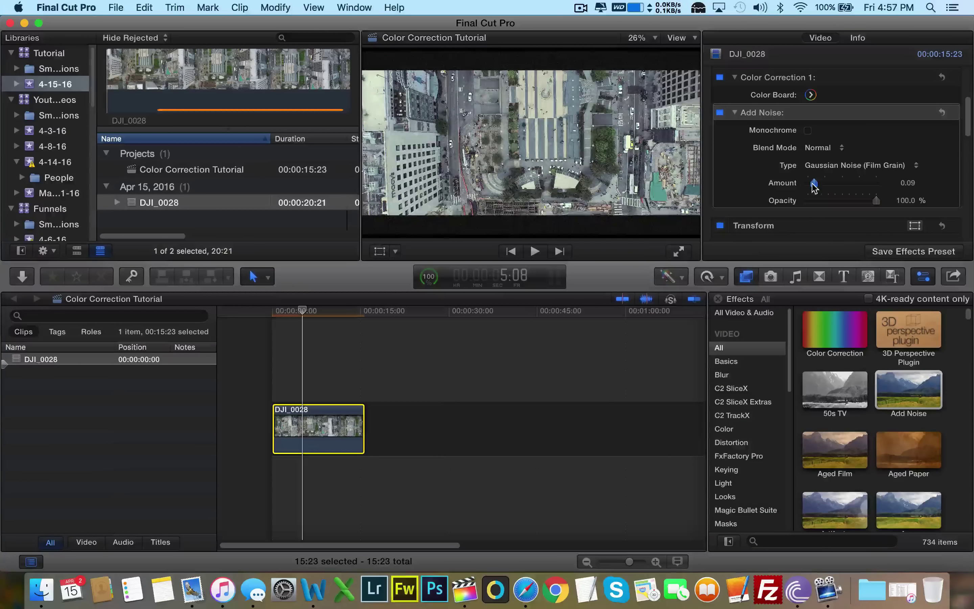
{"action": "left_click", "coordinate": [269, 349]}
{"action": "key", "text": "space"}
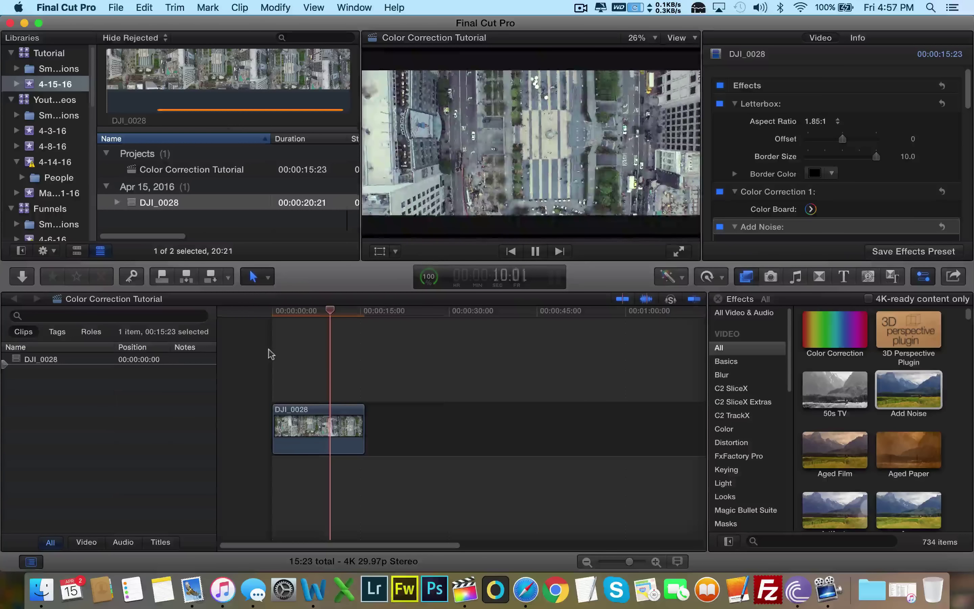
{"action": "key", "text": "space"}
Move Color Correction 1, then Add Noise, above Letterbox in the clip's effect stack
{"action": "left_click", "coordinate": [283, 409]}
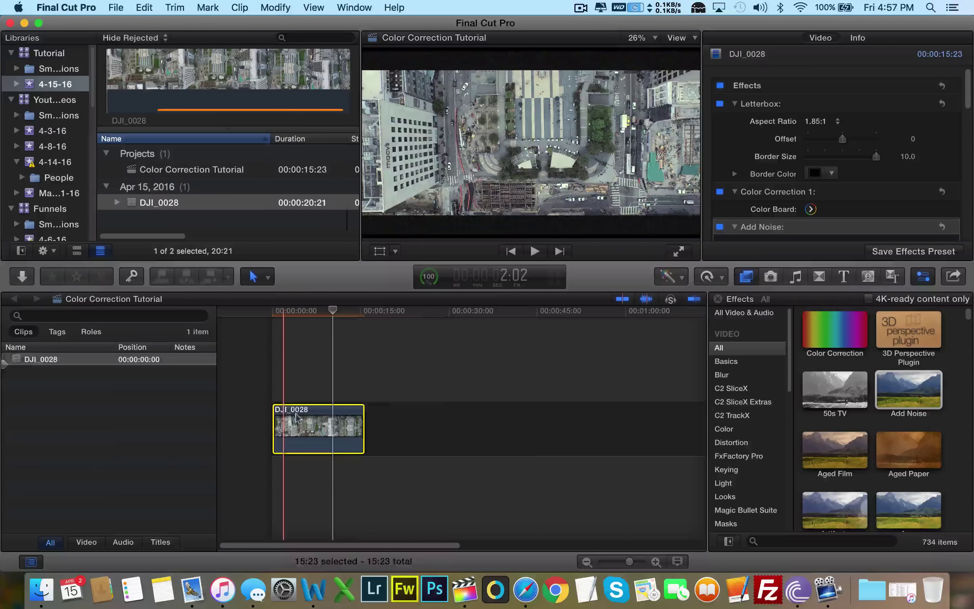
{"action": "left_click", "coordinate": [311, 385]}
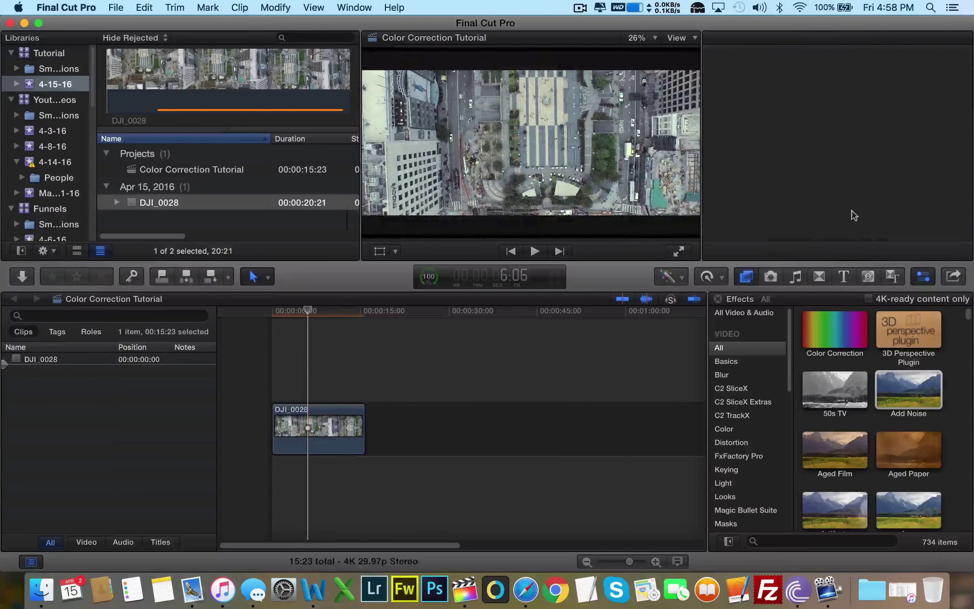
{"action": "left_click", "coordinate": [297, 370]}
{"action": "left_click_drag", "start_coordinate": [760, 193], "coordinate": [761, 161]}
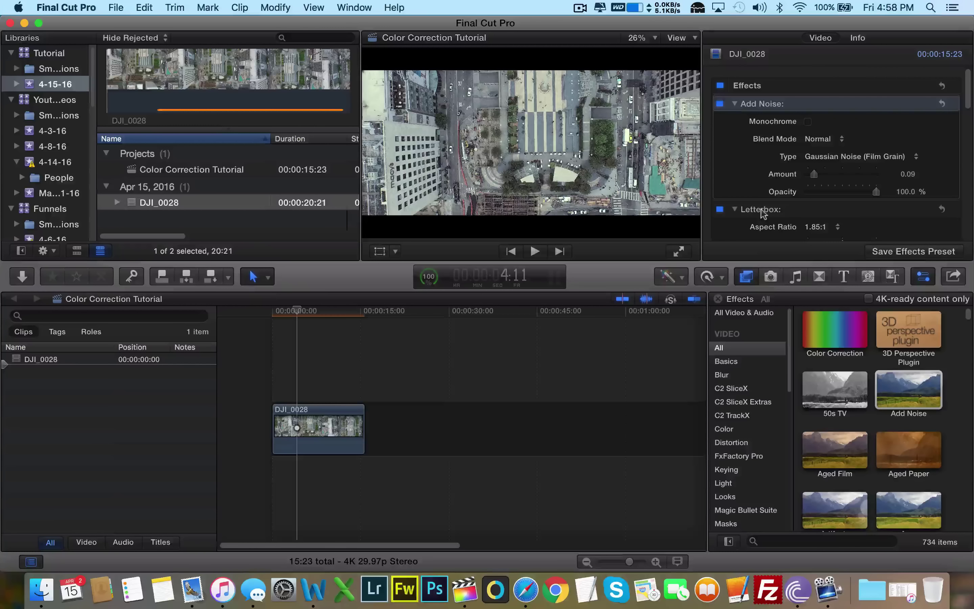
{"action": "left_click_drag", "start_coordinate": [764, 103], "coordinate": [773, 188]}
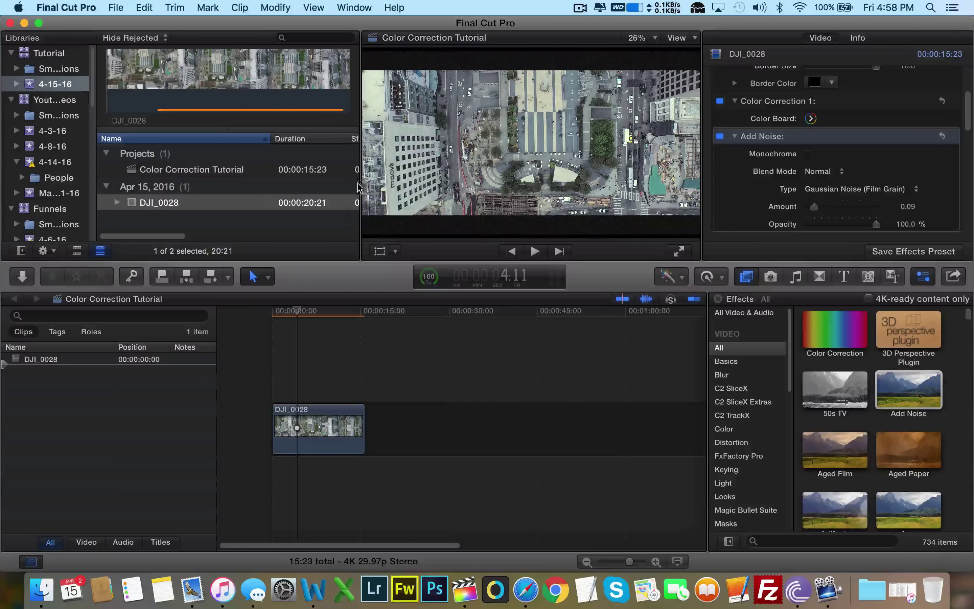
{"action": "scroll", "coordinate": [783, 155], "scroll_direction": "up", "scroll_amount": 5}
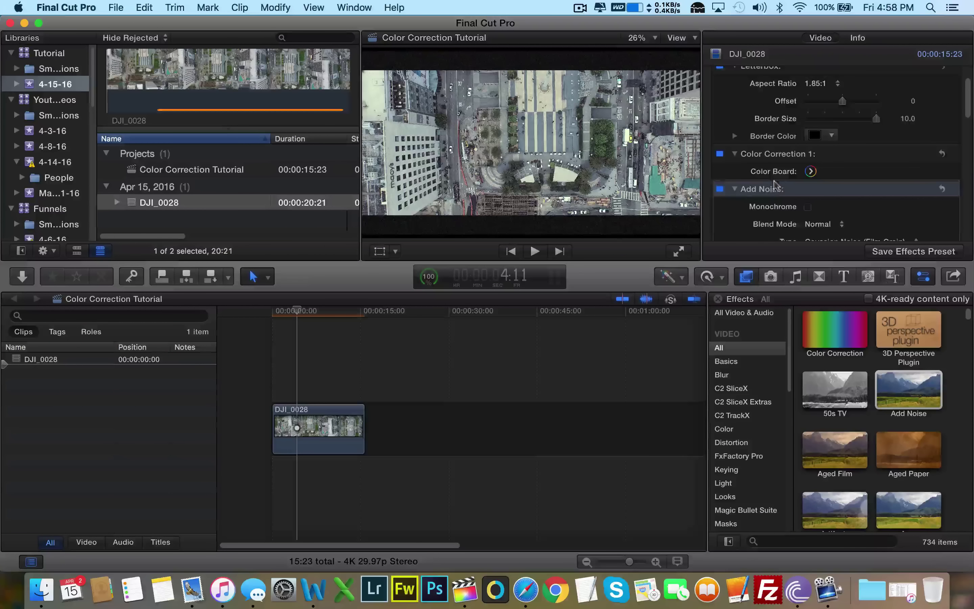
{"action": "left_click_drag", "start_coordinate": [774, 228], "coordinate": [747, 135]}
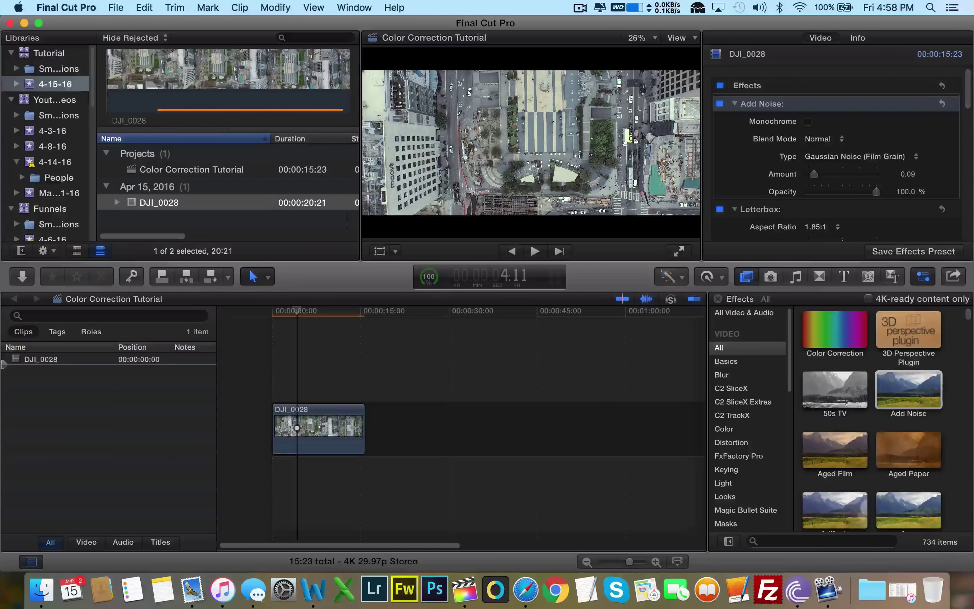
{"action": "left_click", "coordinate": [277, 354]}
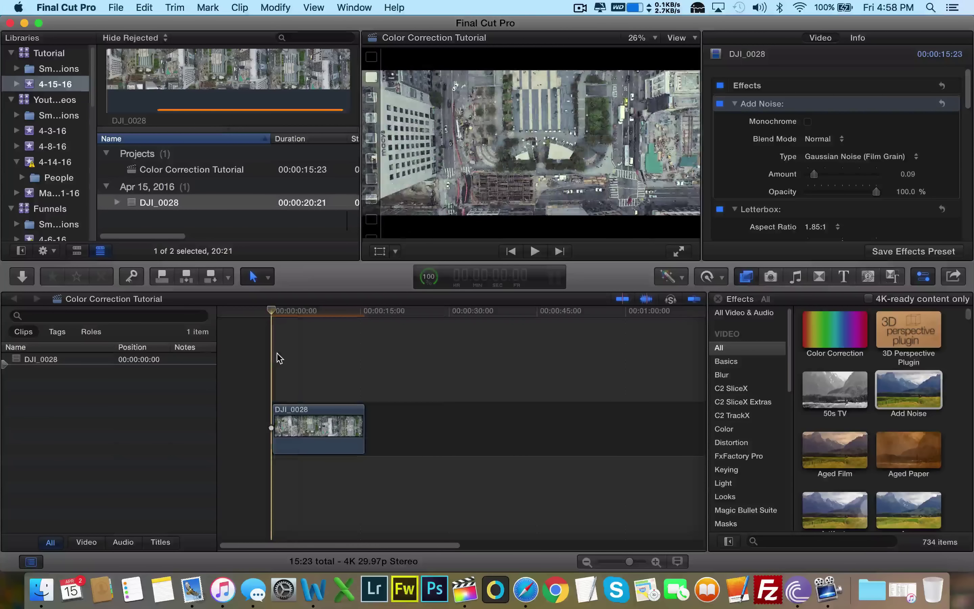
{"action": "key", "text": "space"}
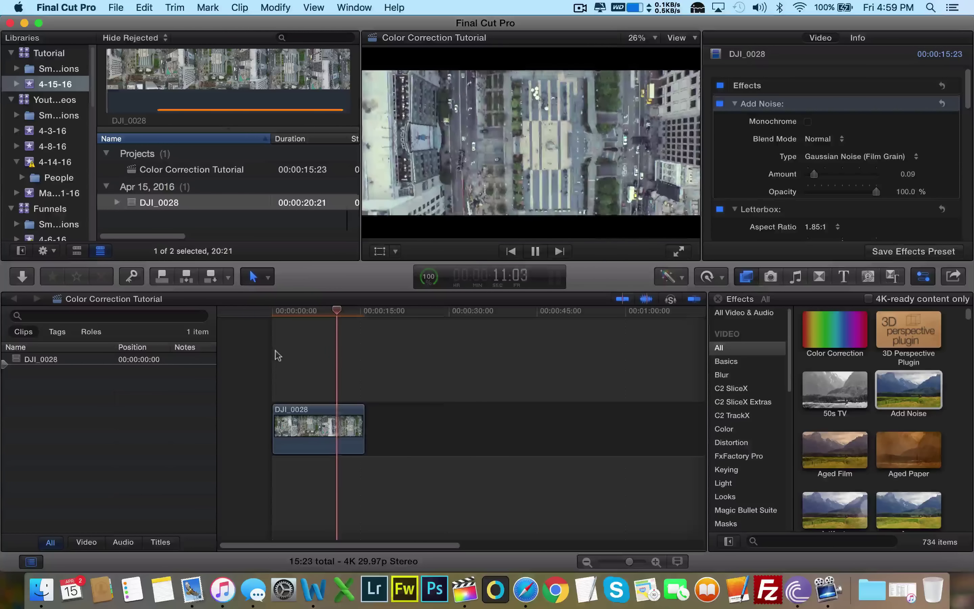
{"action": "key", "text": "space"}
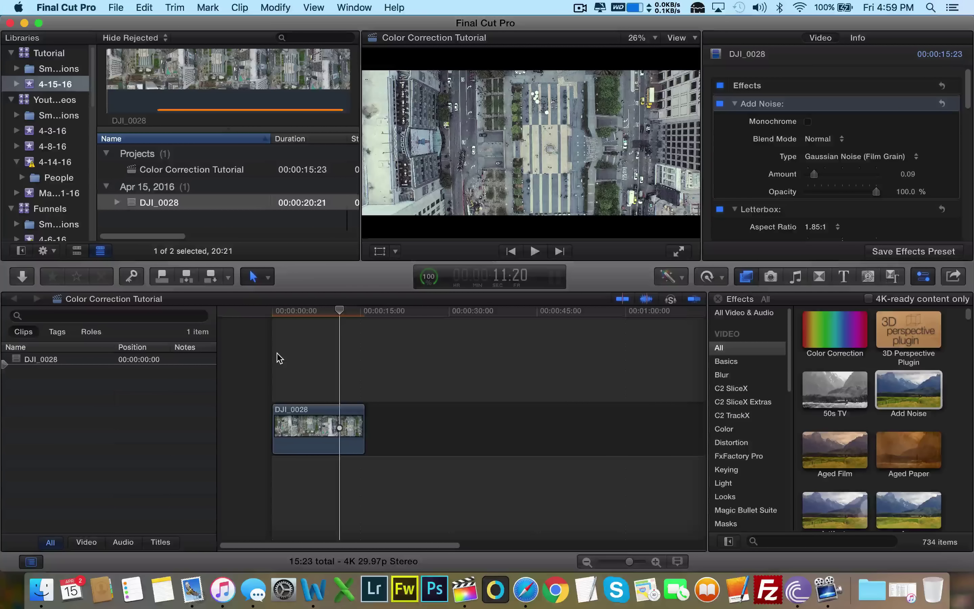
{"action": "key", "text": "Home"}
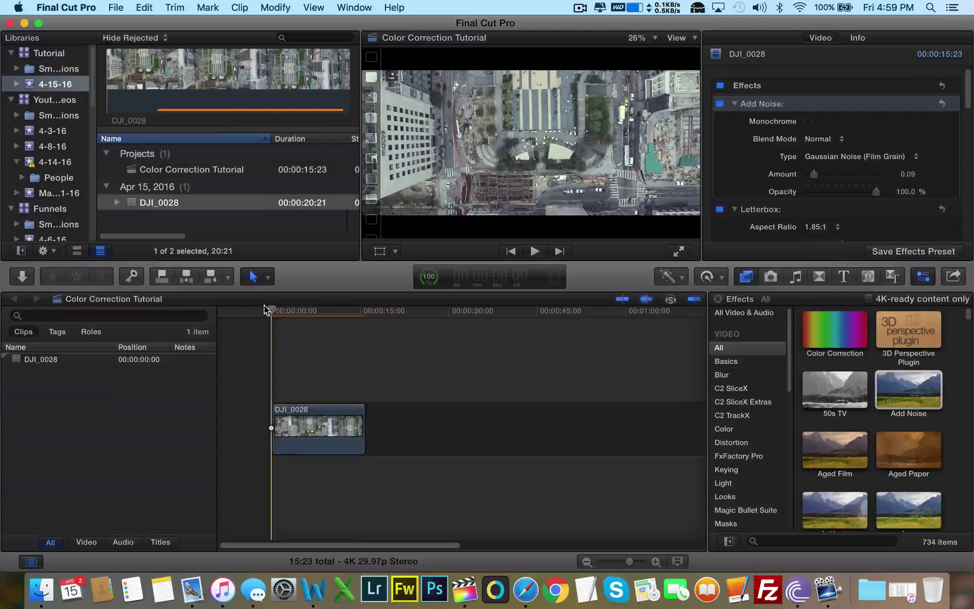
{"action": "left_click_drag", "start_coordinate": [279, 311], "coordinate": [301, 314]}
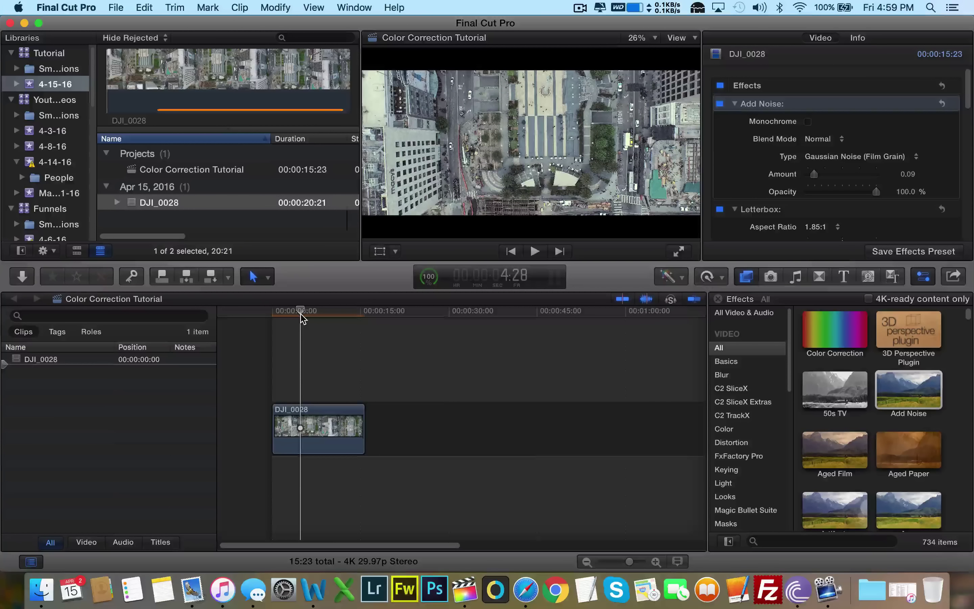